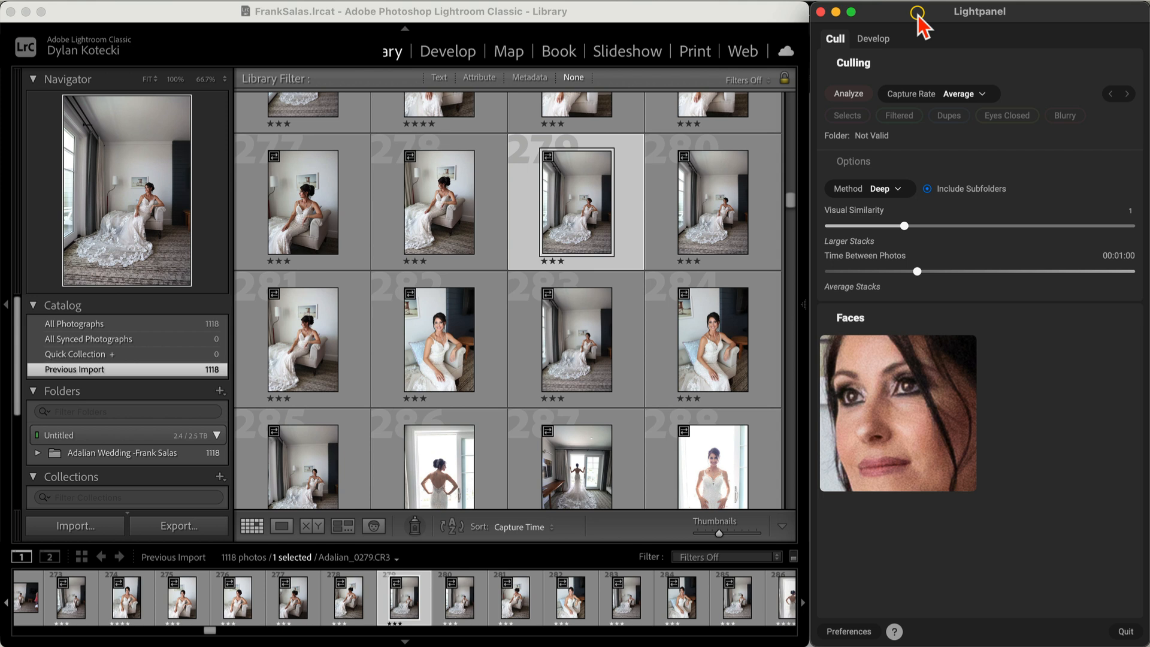
Step: Switch Lightpanel to its Develop tools for photo Adalian_0279
{"action": "left_click", "coordinate": [873, 39]}
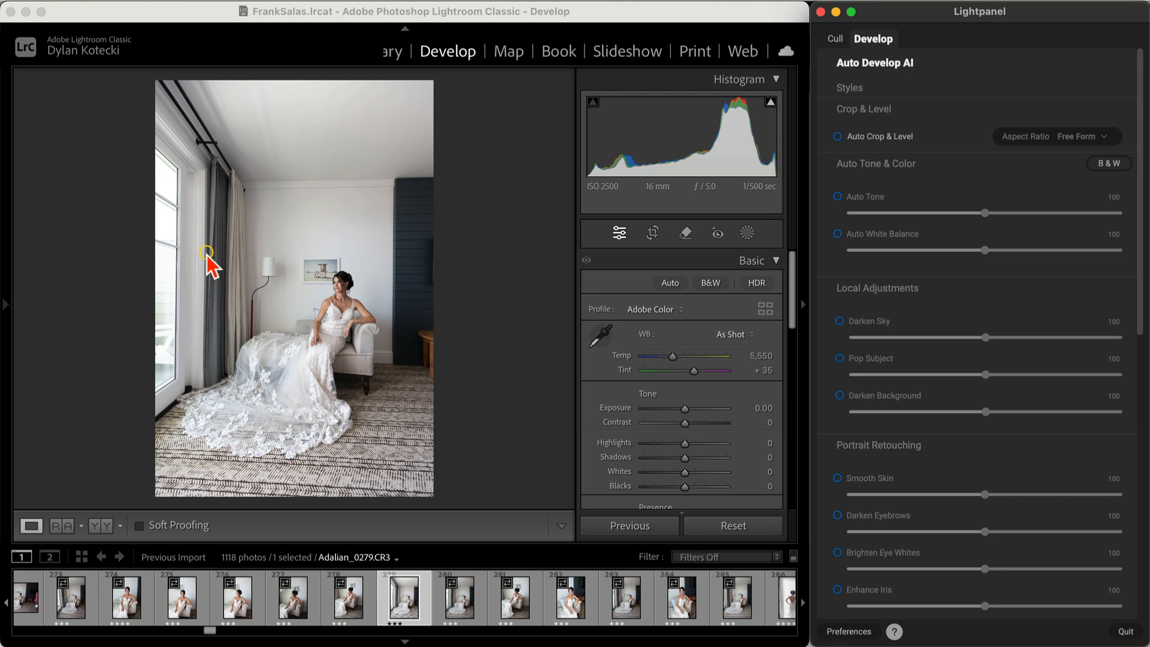
Step: Convert the bride photo to black and white and darken Exposure to -0.90
{"action": "left_click", "coordinate": [710, 282]}
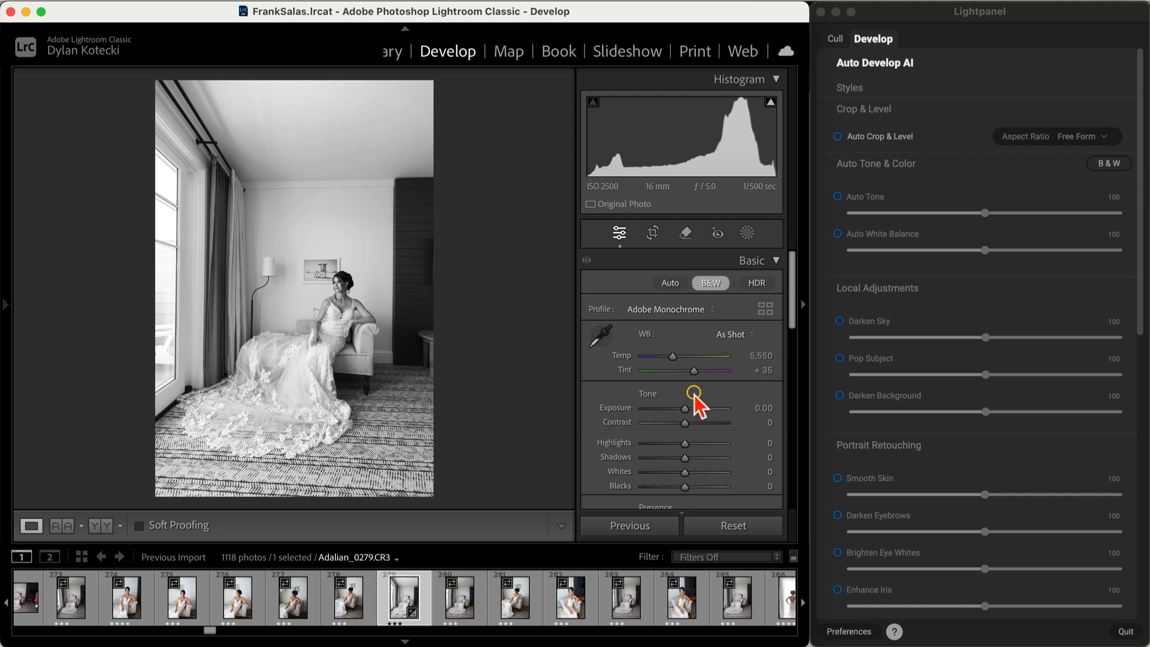
{"action": "left_click_drag", "start_coordinate": [684, 407], "coordinate": [723, 461]}
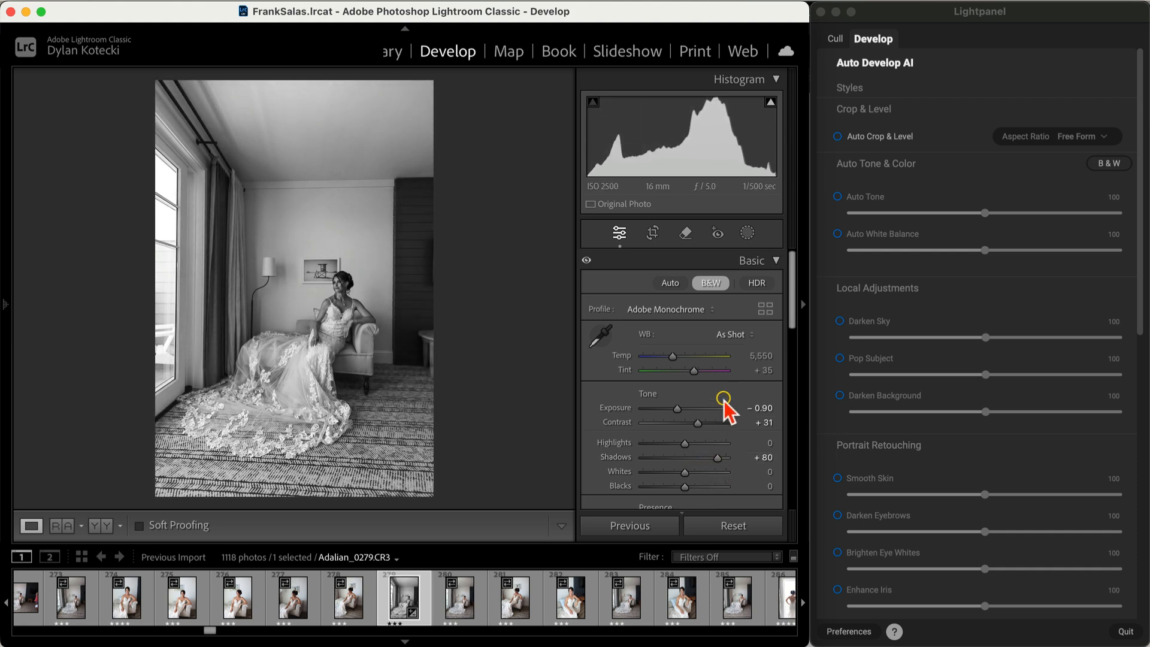
{"action": "scroll", "coordinate": [725, 413], "scroll_direction": "down", "scroll_amount": 5}
{"action": "scroll", "coordinate": [725, 401], "scroll_direction": "down", "scroll_amount": 3}
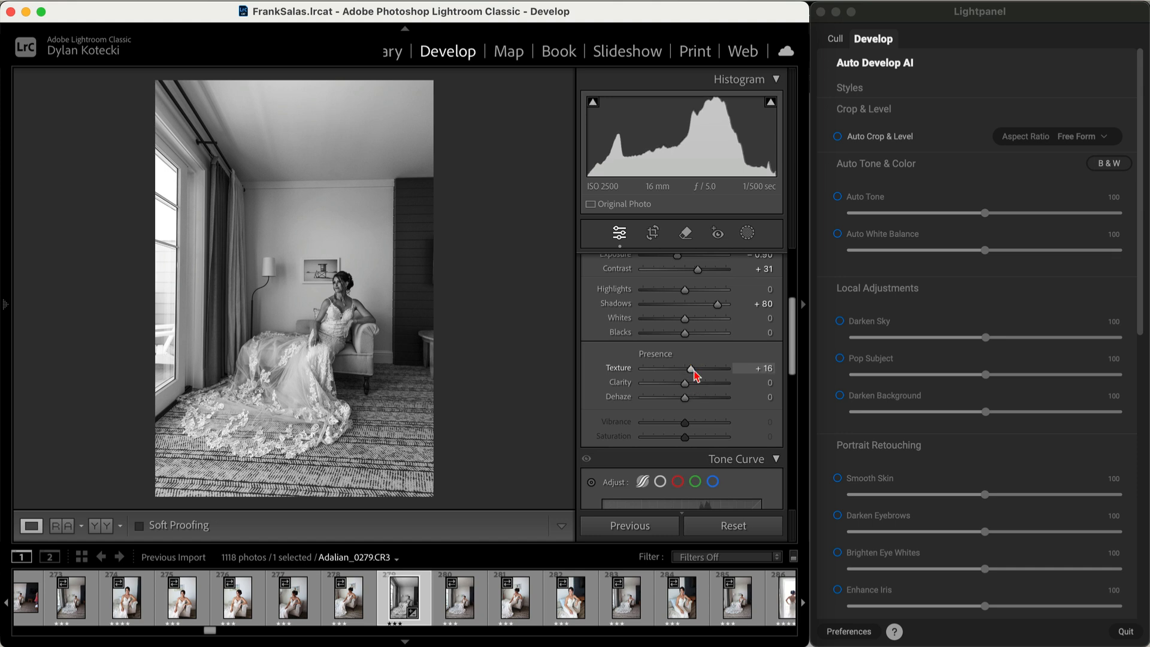
{"action": "scroll", "coordinate": [616, 344], "scroll_direction": "down", "scroll_amount": 20}
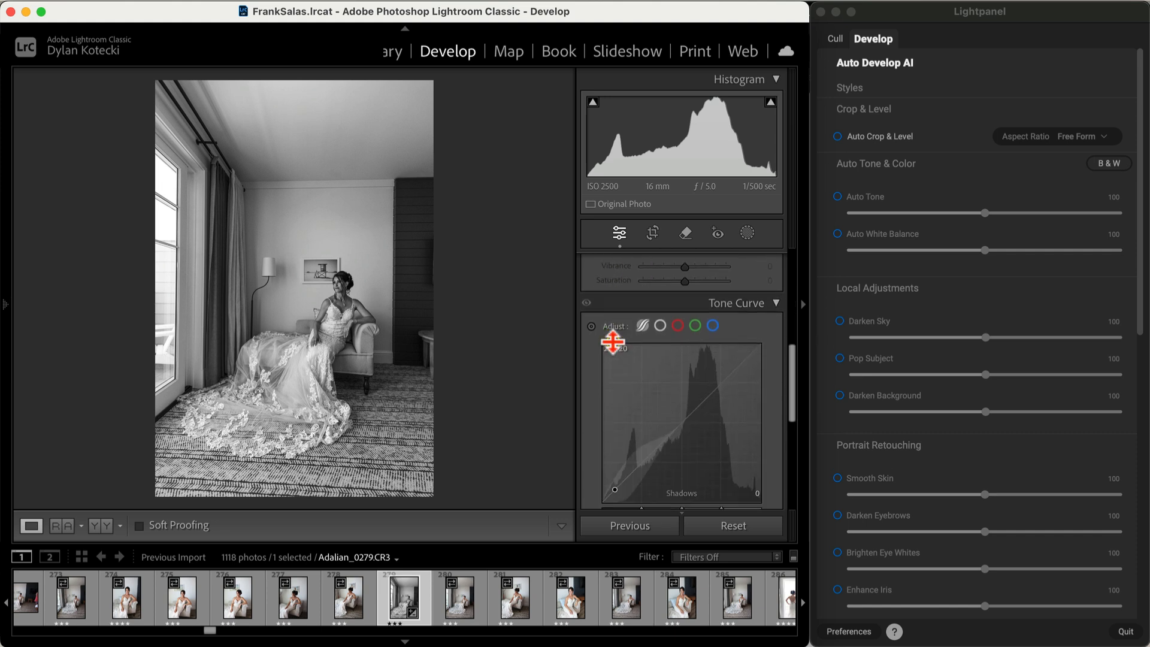
{"action": "scroll", "coordinate": [649, 380], "scroll_direction": "down", "scroll_amount": 6}
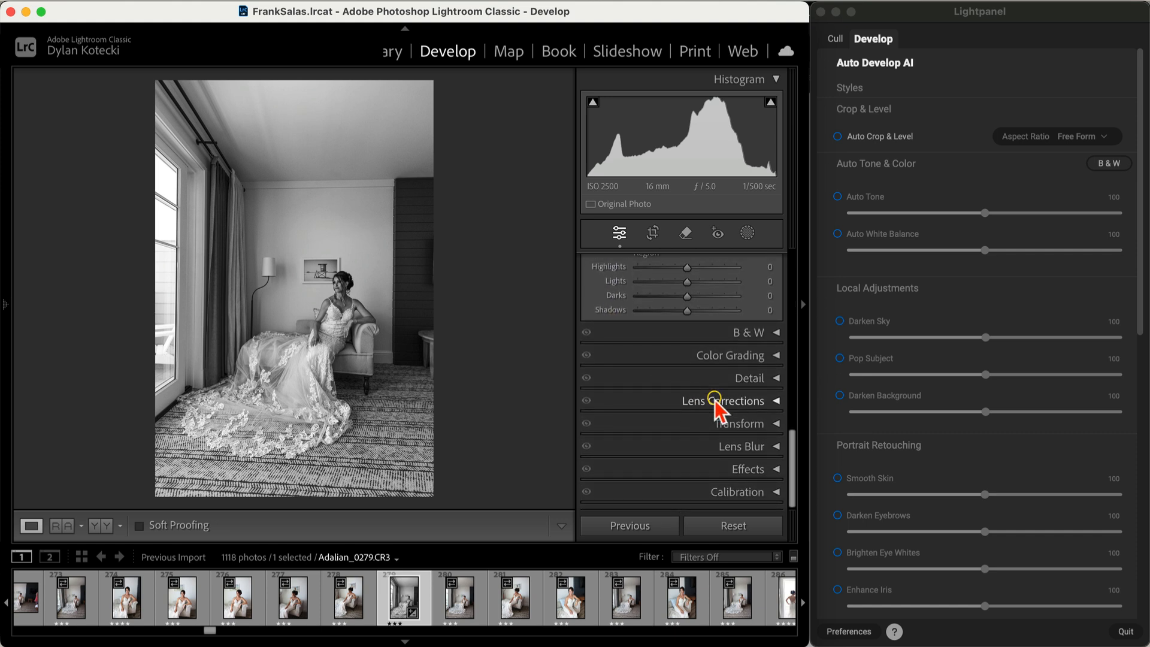
Step: Add a dark post-crop vignette with Amount -35
{"action": "left_click", "coordinate": [759, 470]}
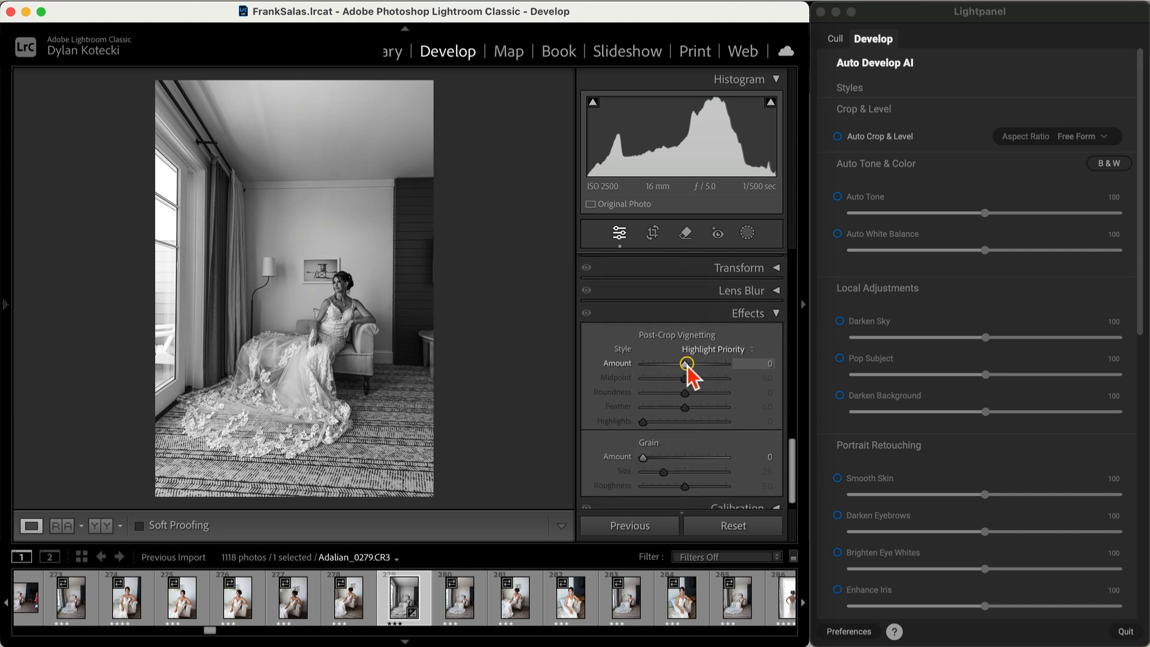
{"action": "left_click_drag", "start_coordinate": [686, 364], "coordinate": [671, 364]}
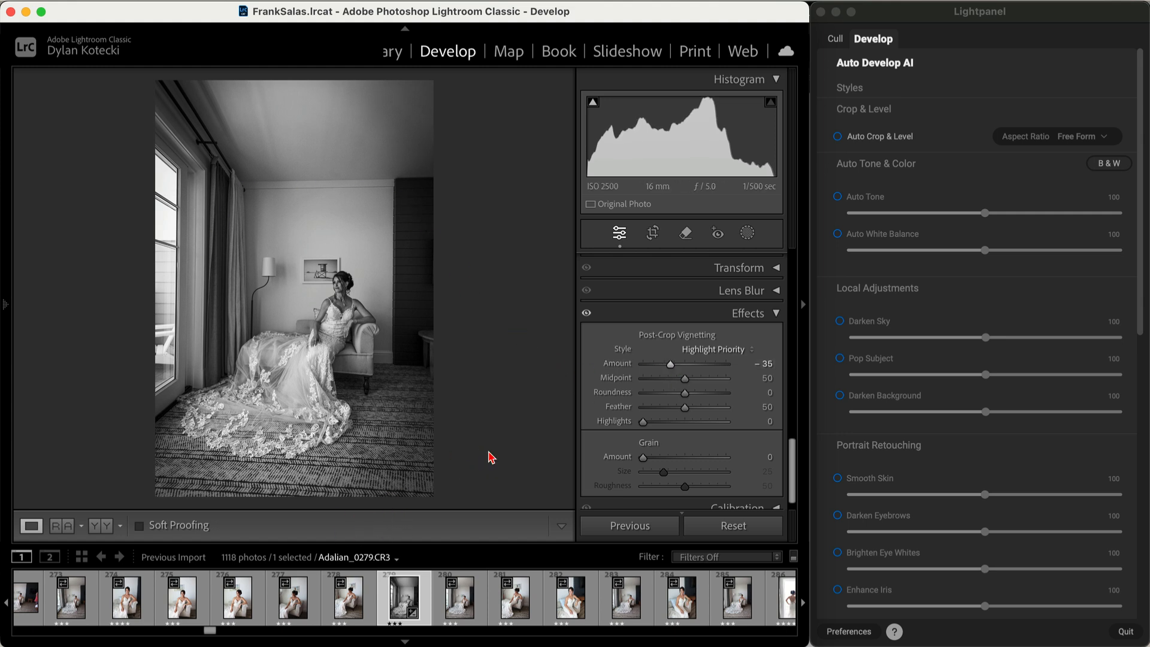
{"action": "scroll", "coordinate": [614, 369], "scroll_direction": "up", "scroll_amount": 10}
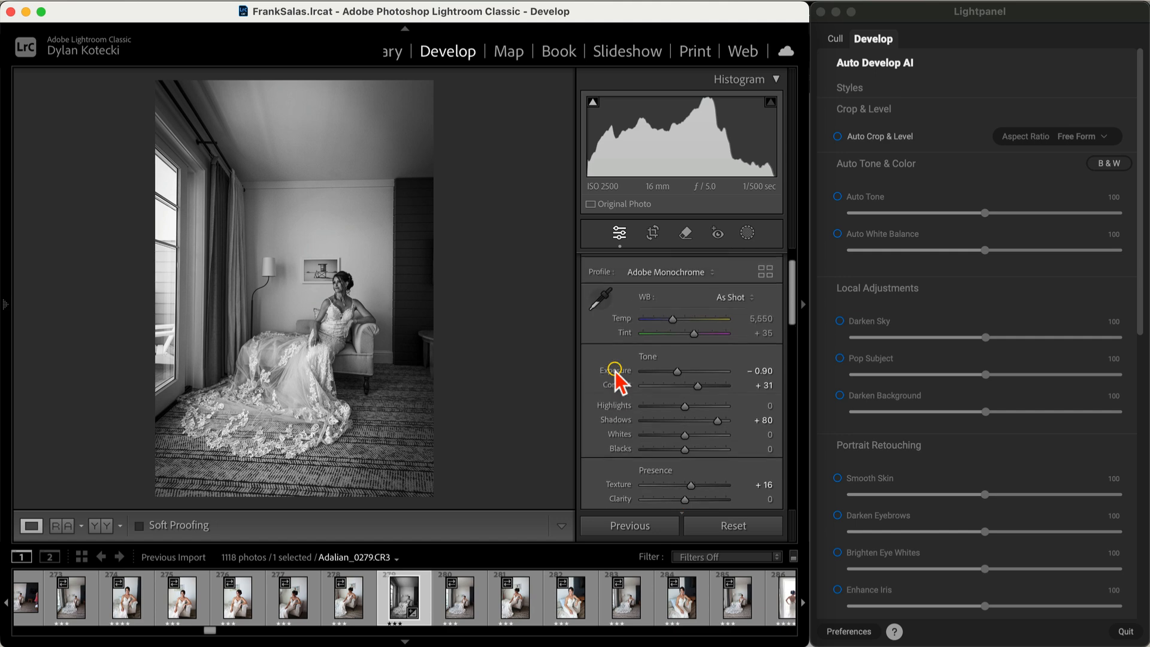
Step: Store the black-and-white edit in Lightpanel's Opt 1 batch slot
{"action": "scroll", "coordinate": [615, 369], "scroll_direction": "up", "scroll_amount": 1}
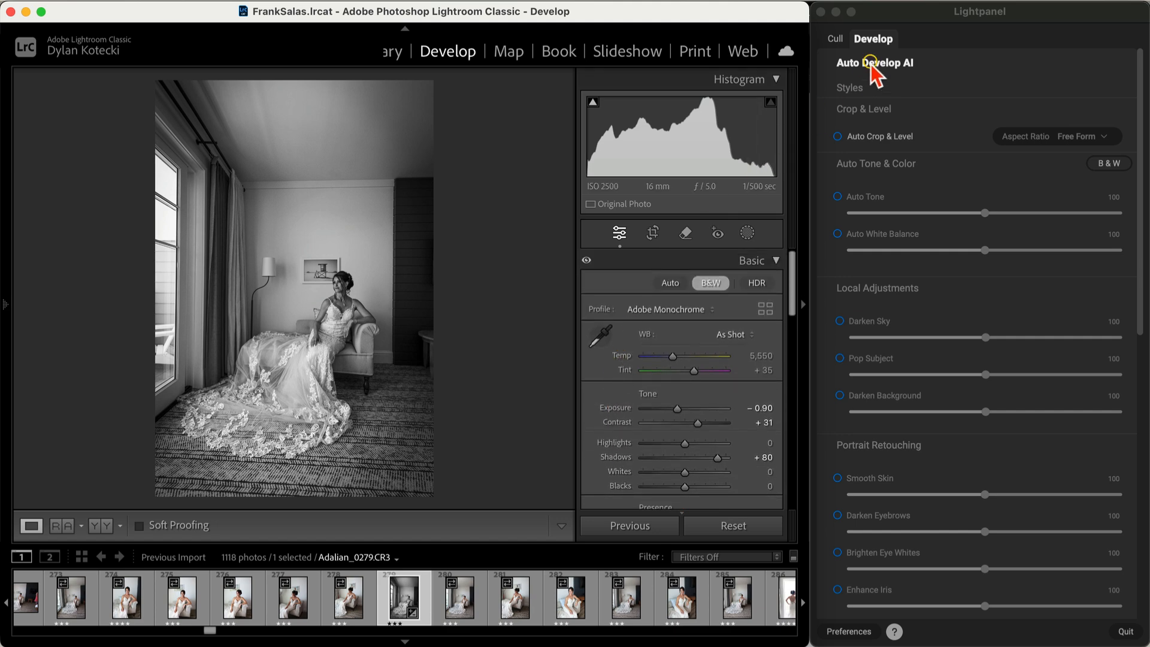
{"action": "scroll", "coordinate": [903, 90], "scroll_direction": "down", "scroll_amount": 10}
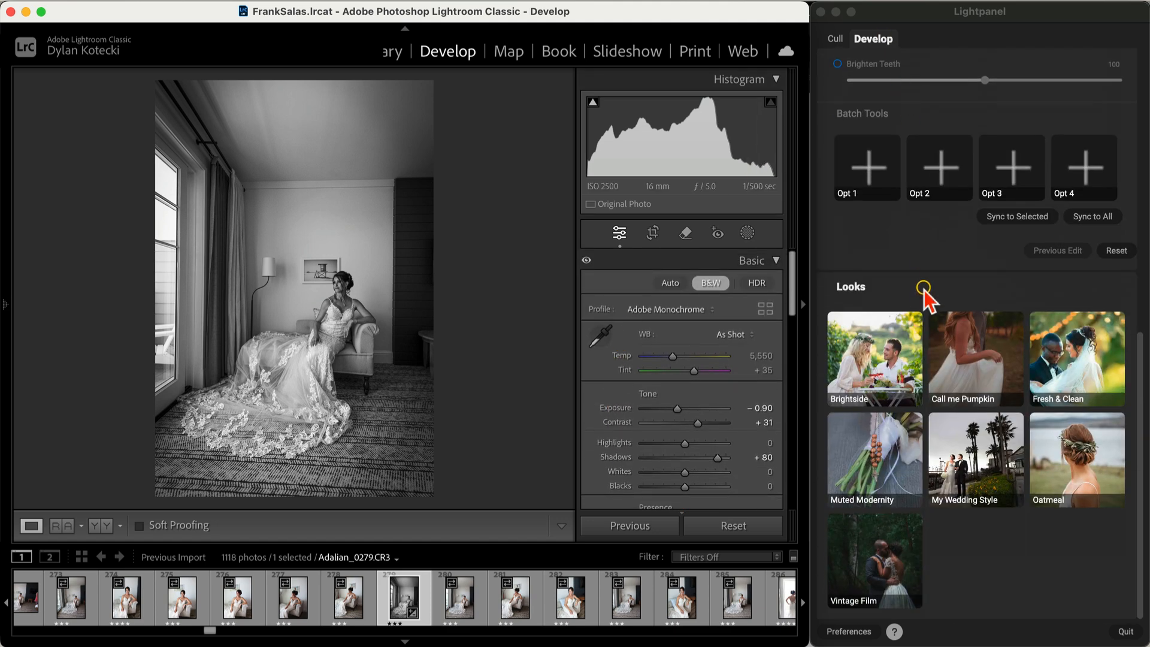
{"action": "scroll", "coordinate": [904, 275], "scroll_direction": "up", "scroll_amount": 2}
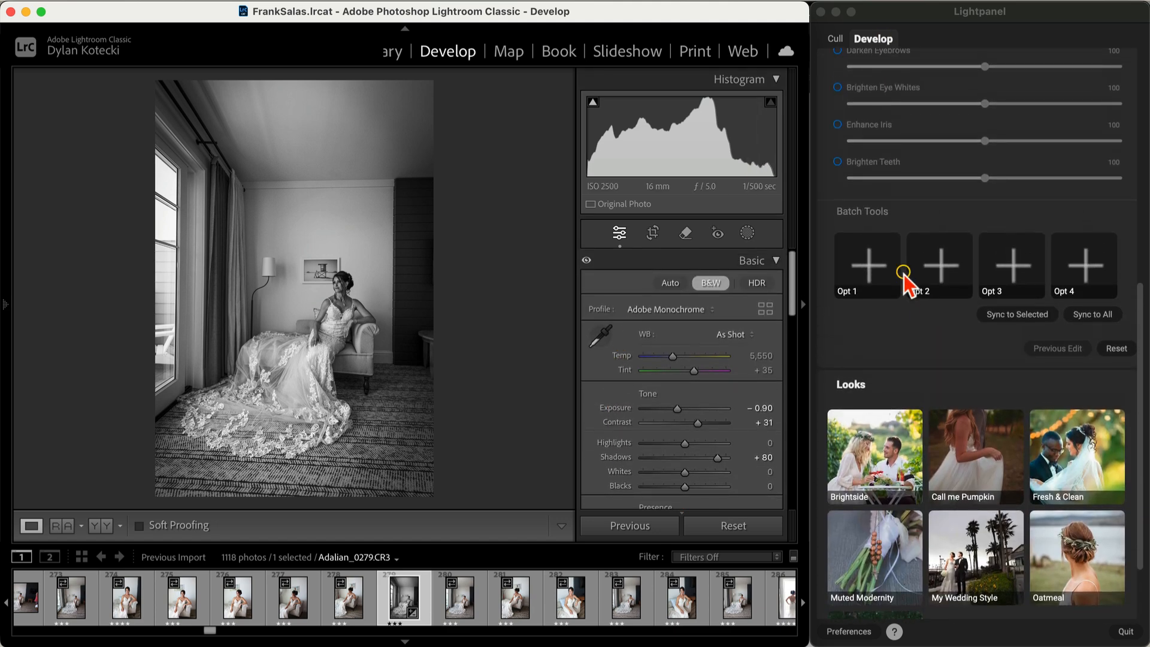
{"action": "left_click", "coordinate": [870, 267]}
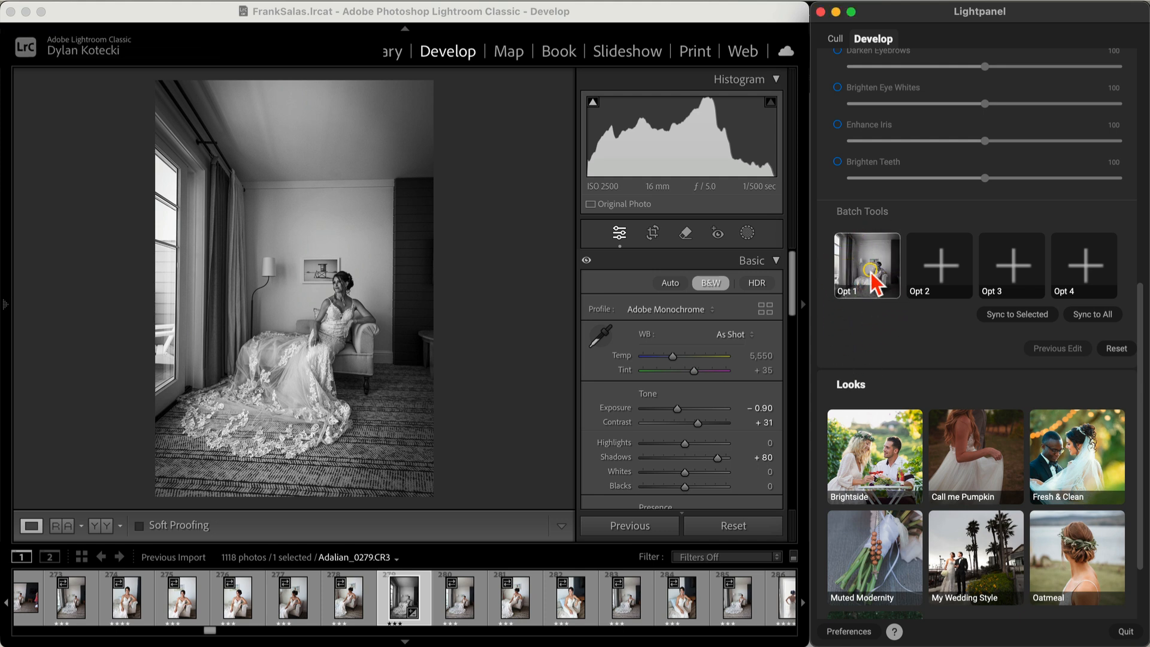
Step: Select photo Adalian_0283 and apply the Opt 1 look to it
{"action": "left_click", "coordinate": [459, 617]}
{"action": "left_click", "coordinate": [515, 610]}
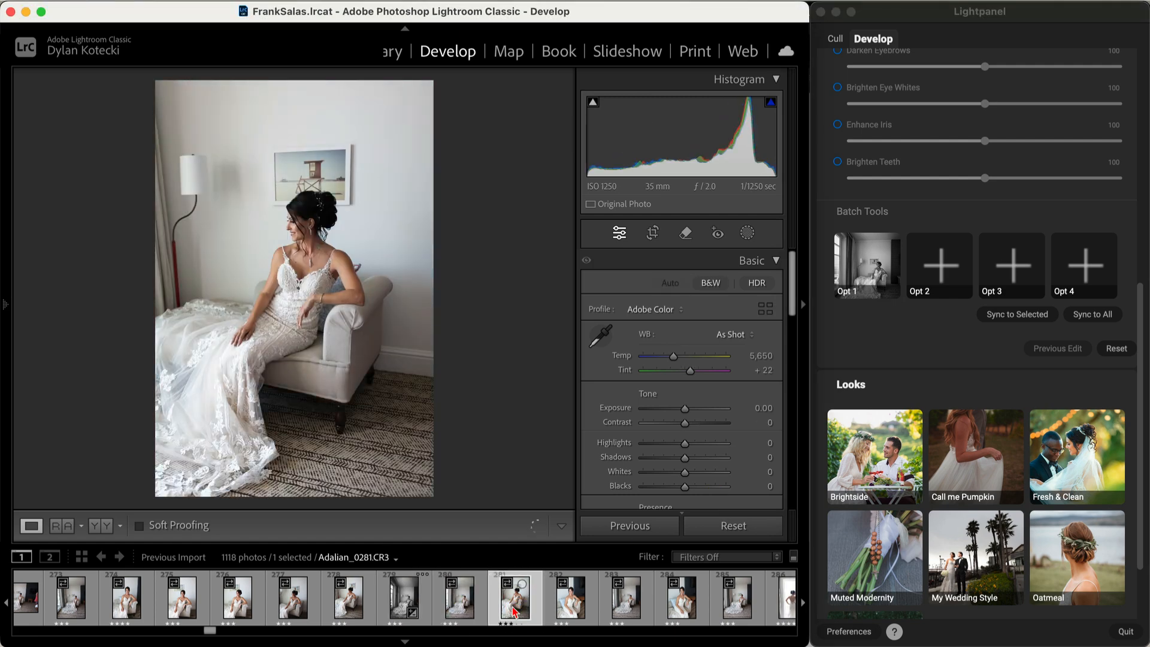
{"action": "left_click", "coordinate": [621, 610]}
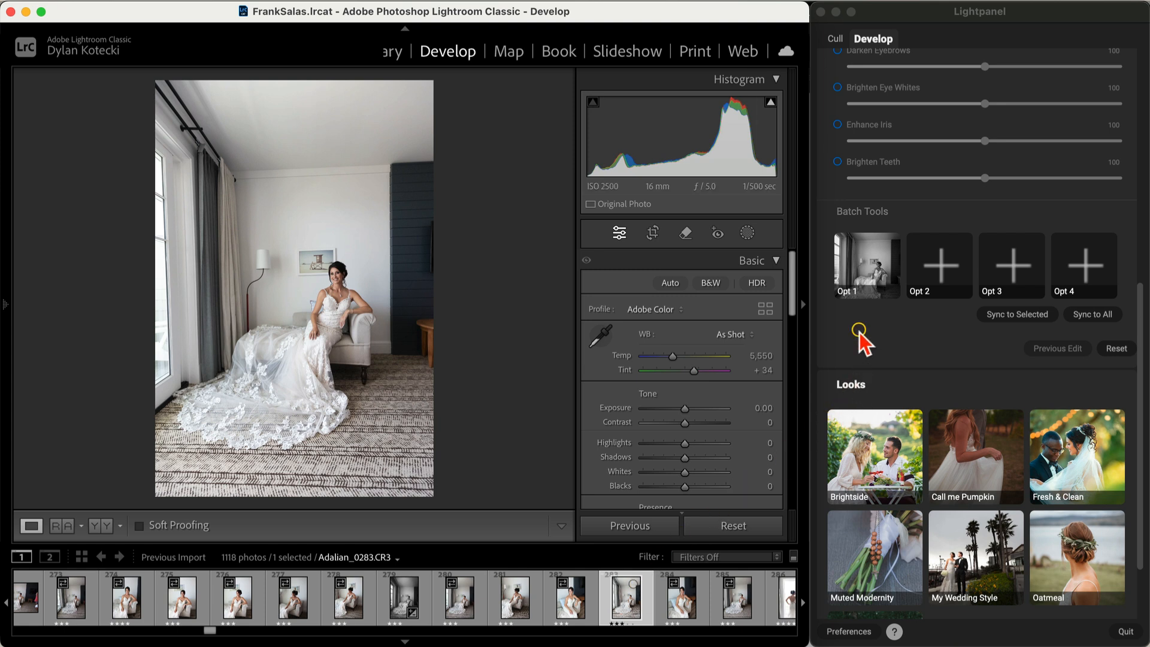
{"action": "left_click", "coordinate": [880, 339]}
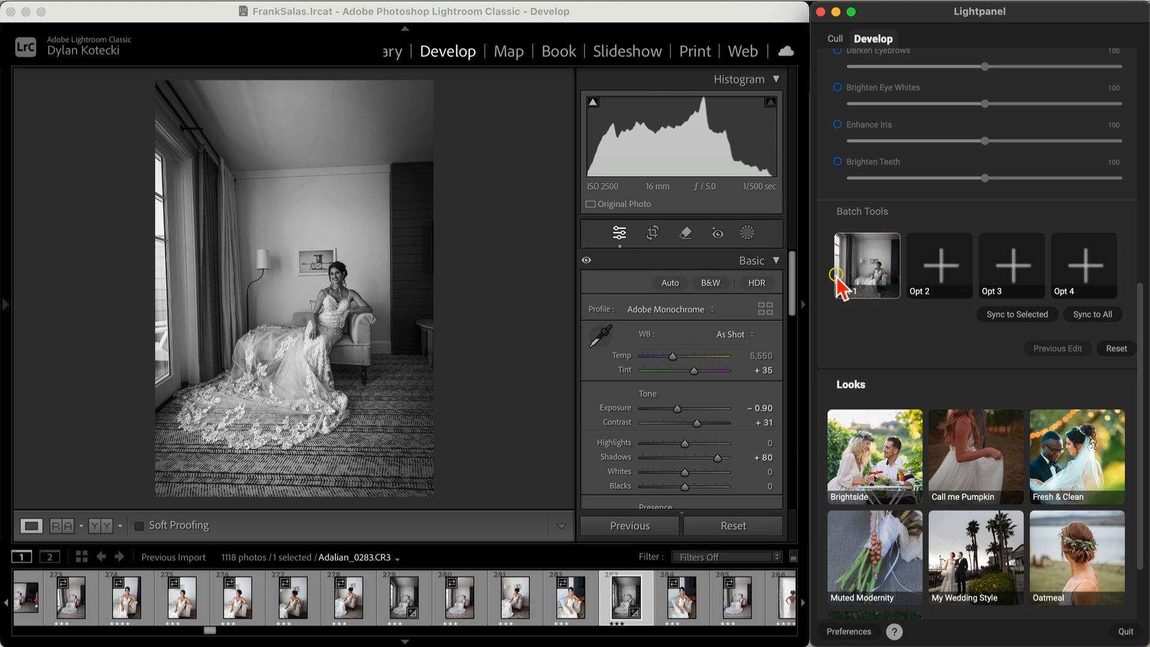
{"action": "scroll", "coordinate": [476, 614], "scroll_direction": "down", "scroll_amount": 5}
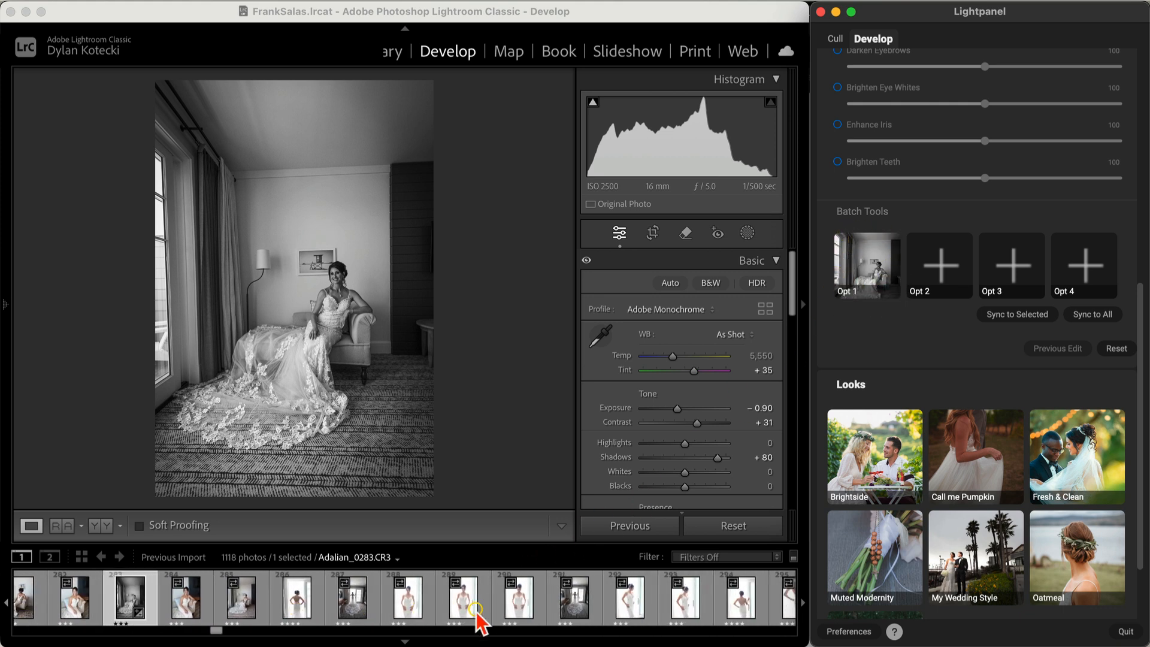
Step: Select Adalian_0286 and set Temp 6,429, Contrast +42 and Shadows +16
{"action": "left_click", "coordinate": [297, 598]}
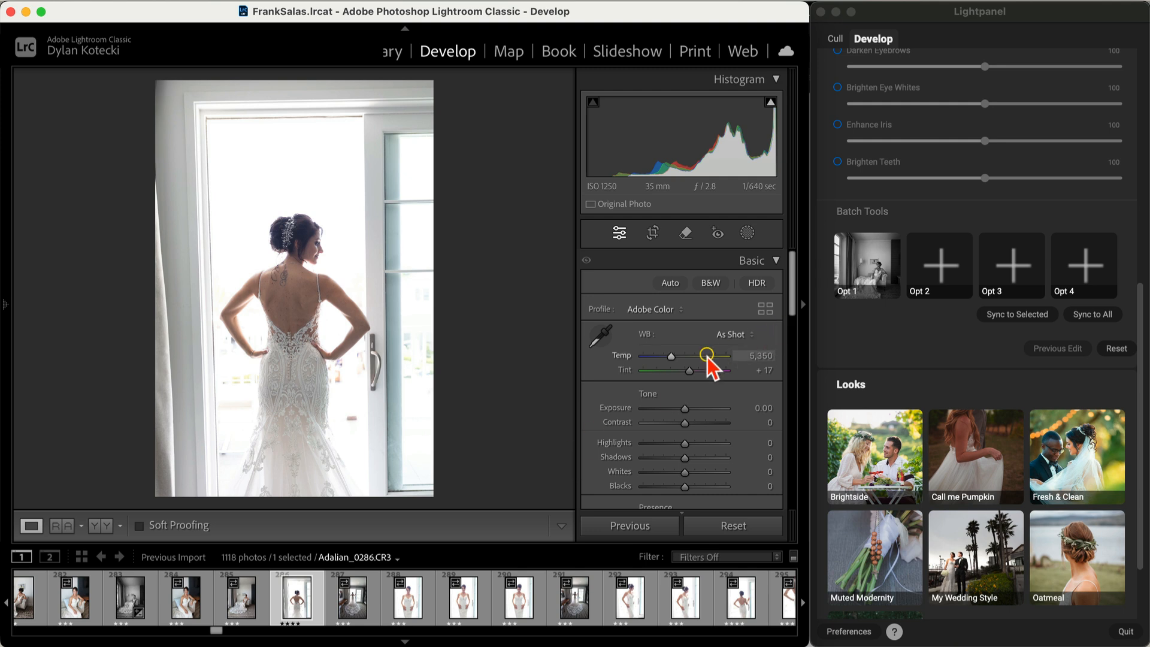
{"action": "left_click_drag", "start_coordinate": [672, 355], "coordinate": [680, 356]}
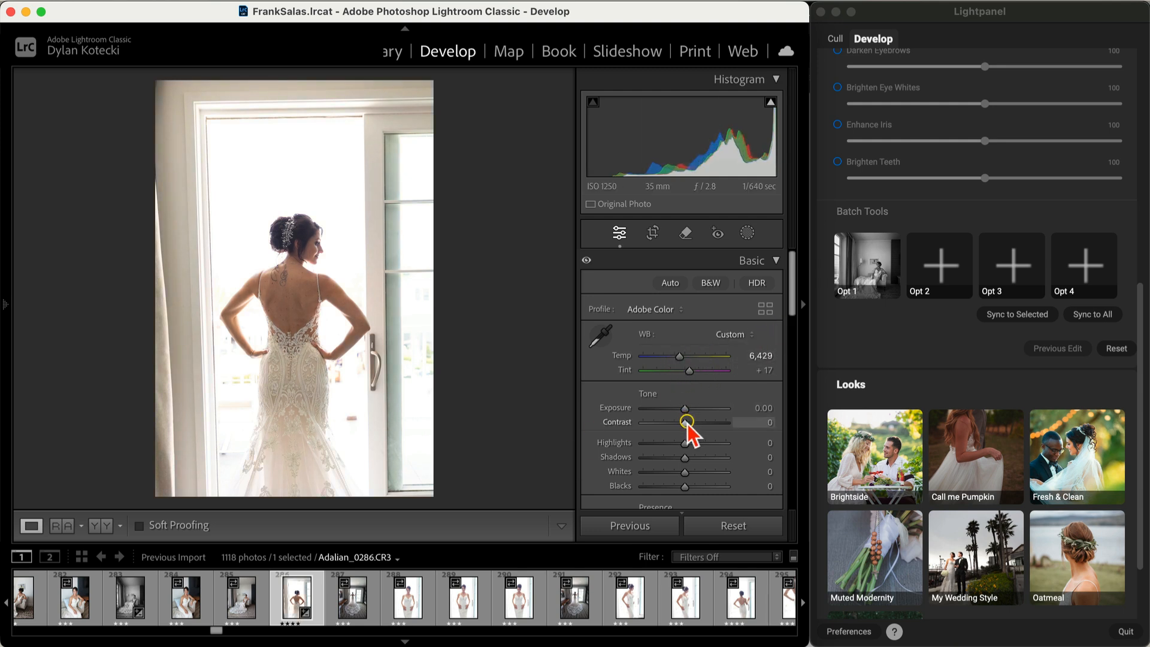
{"action": "left_click_drag", "start_coordinate": [686, 422], "coordinate": [695, 460]}
{"action": "left_click", "coordinate": [689, 460]}
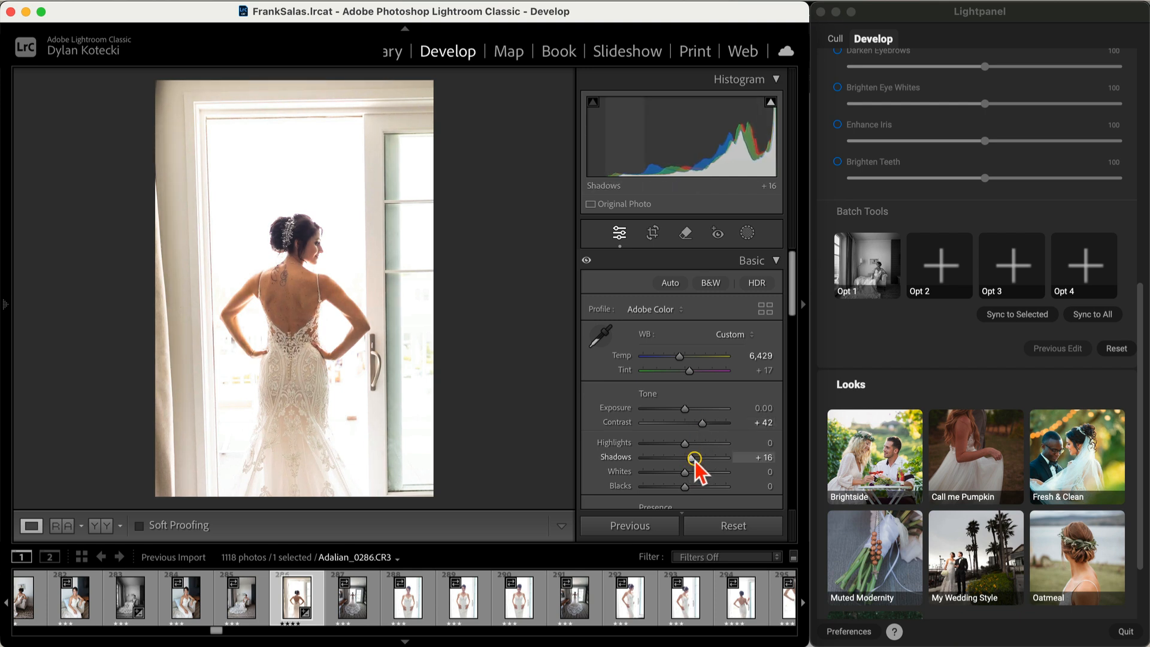
Step: Brighten the edges with a +45 post-crop vignette
{"action": "scroll", "coordinate": [616, 397], "scroll_direction": "down", "scroll_amount": 10}
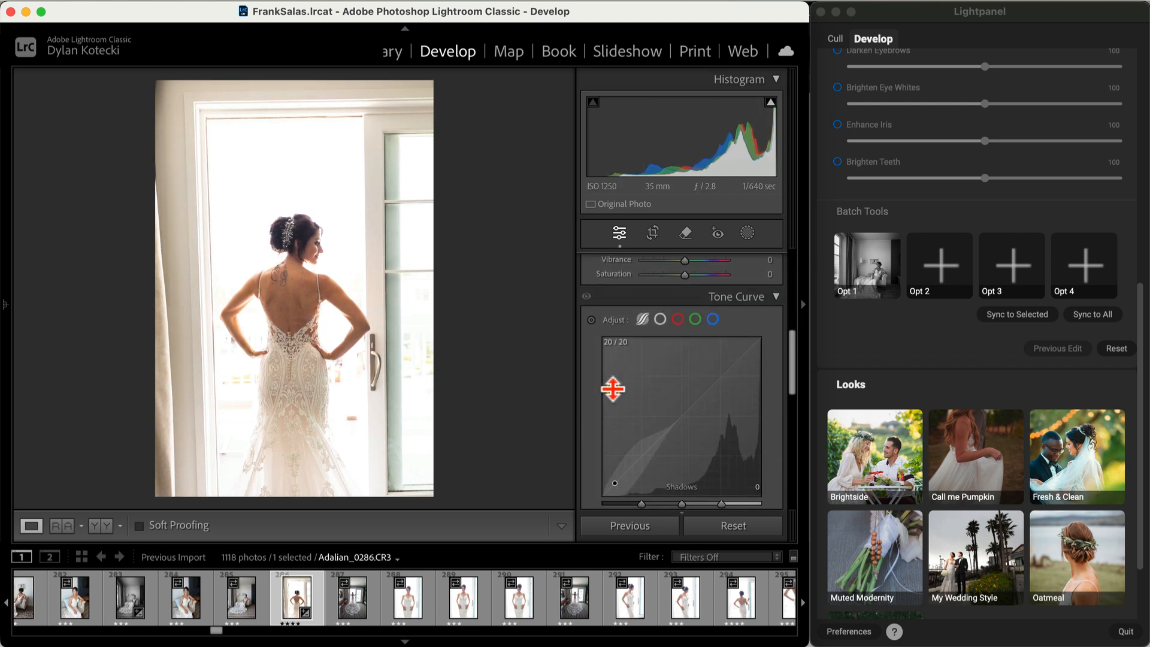
{"action": "scroll", "coordinate": [613, 390], "scroll_direction": "down", "scroll_amount": 5}
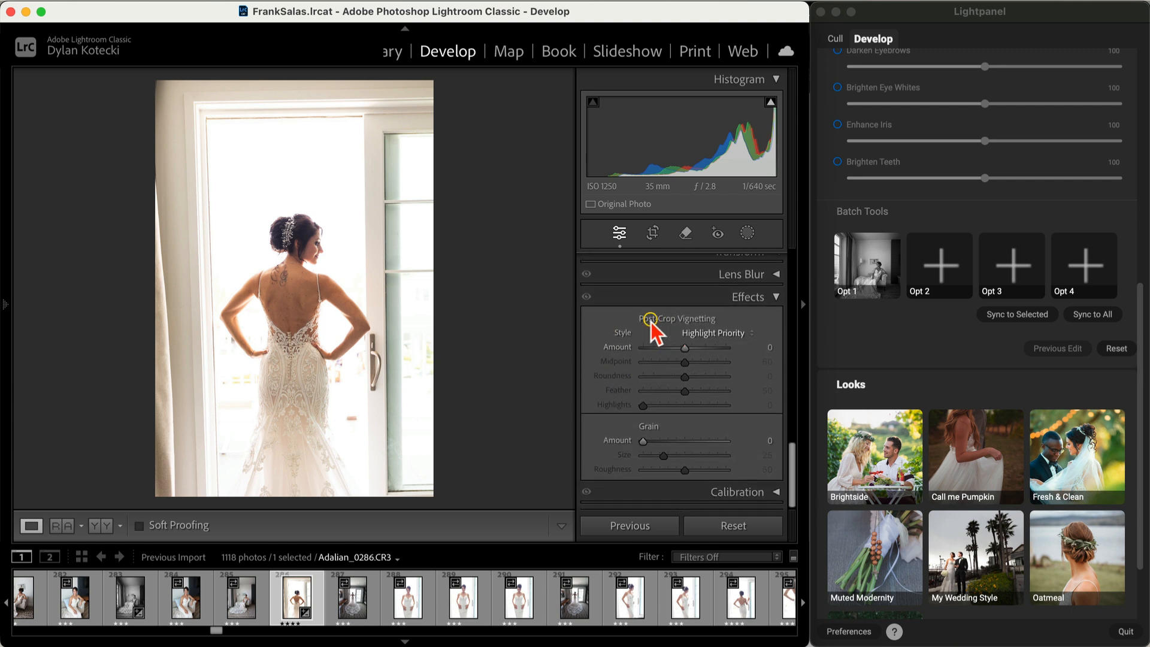
{"action": "left_click_drag", "start_coordinate": [686, 353], "coordinate": [704, 358]}
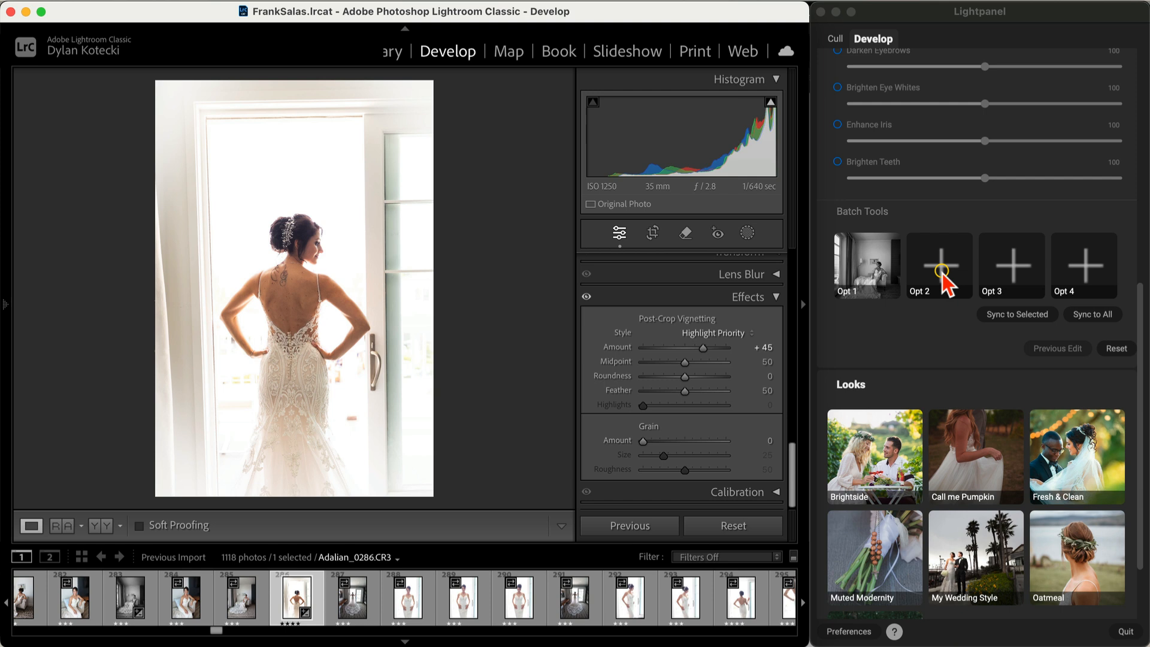
Step: Store the doorway edit in Opt 2 and apply it to Adalian_0294
{"action": "left_click", "coordinate": [941, 271]}
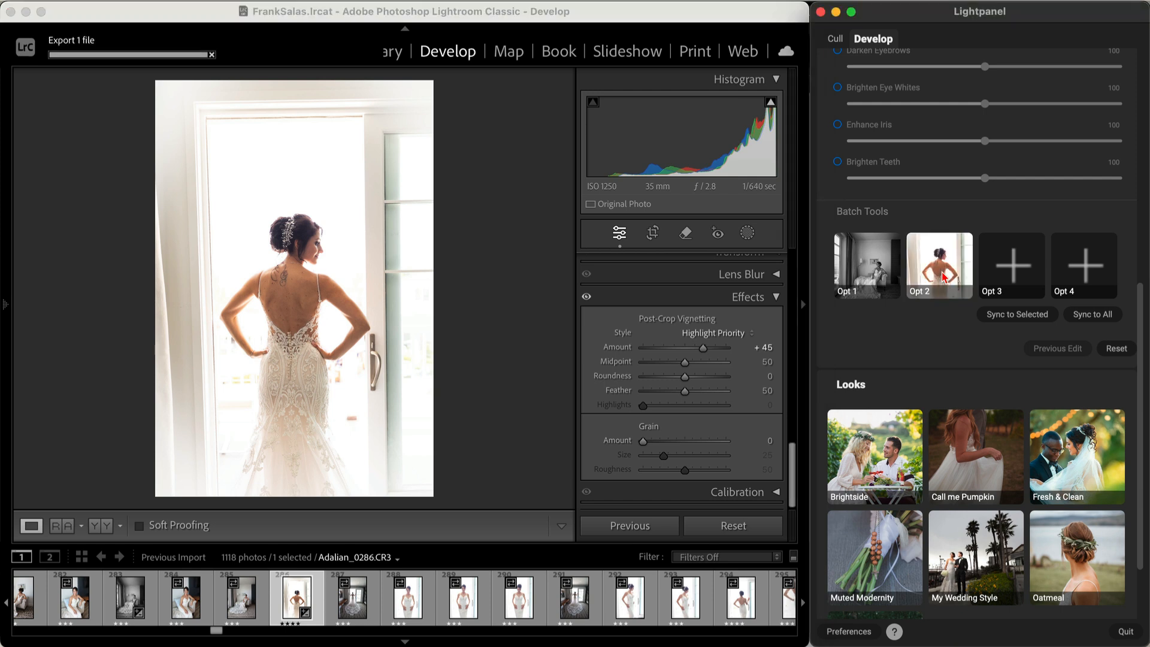
{"action": "scroll", "coordinate": [529, 626], "scroll_direction": "down", "scroll_amount": 3}
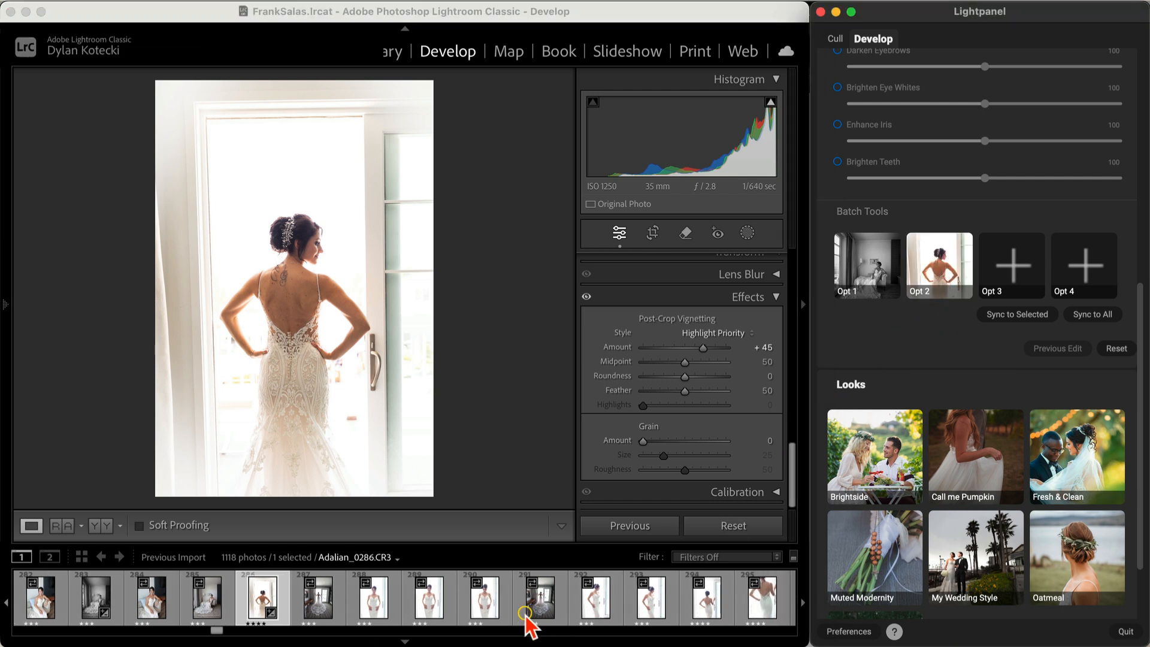
{"action": "left_click", "coordinate": [616, 609]}
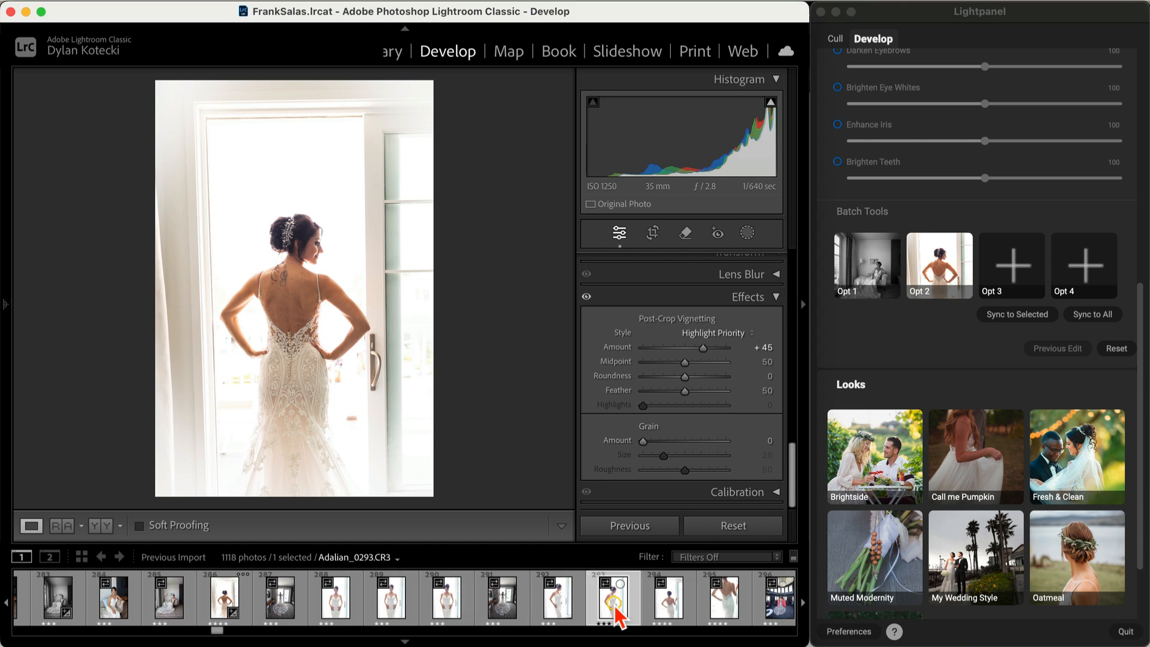
{"action": "left_click", "coordinate": [669, 608]}
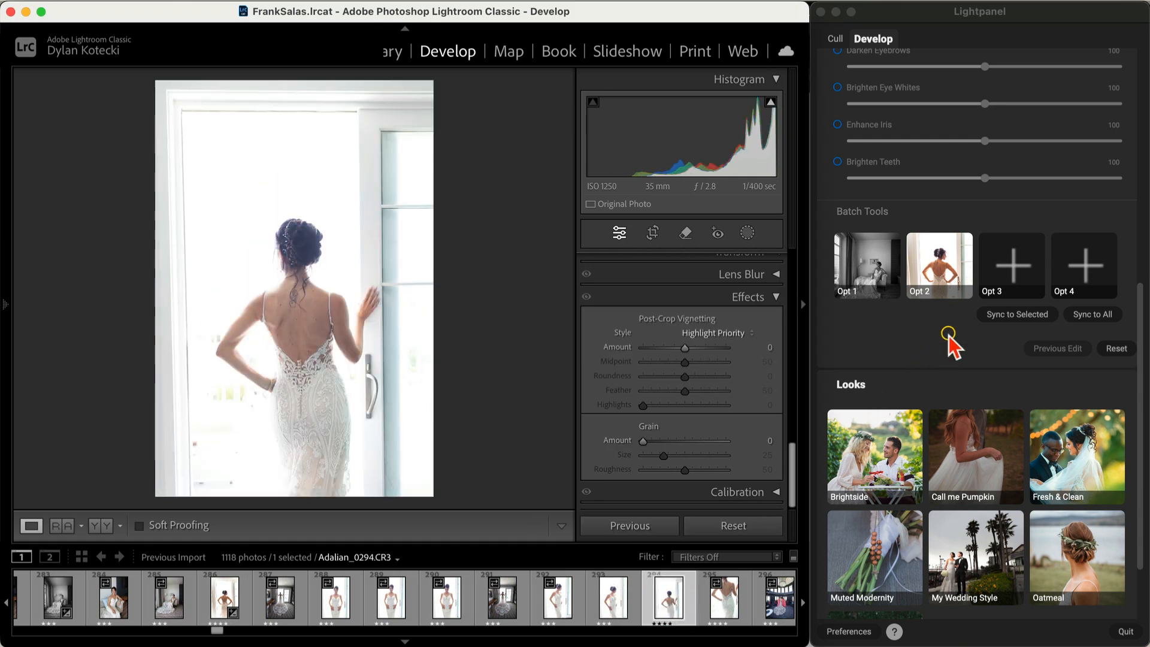
{"action": "left_click", "coordinate": [931, 220]}
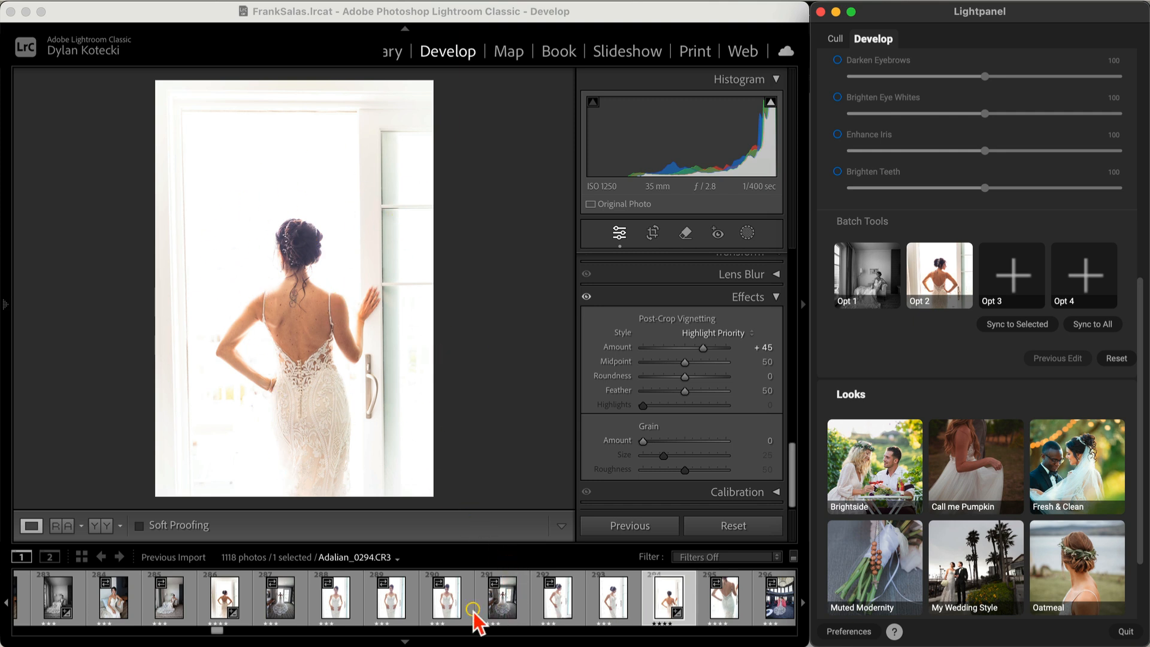
Step: Select photos 288 through 290 together in the Filmstrip
{"action": "left_click", "coordinate": [333, 616]}
{"action": "left_click", "coordinate": [444, 615], "text": "shift"}
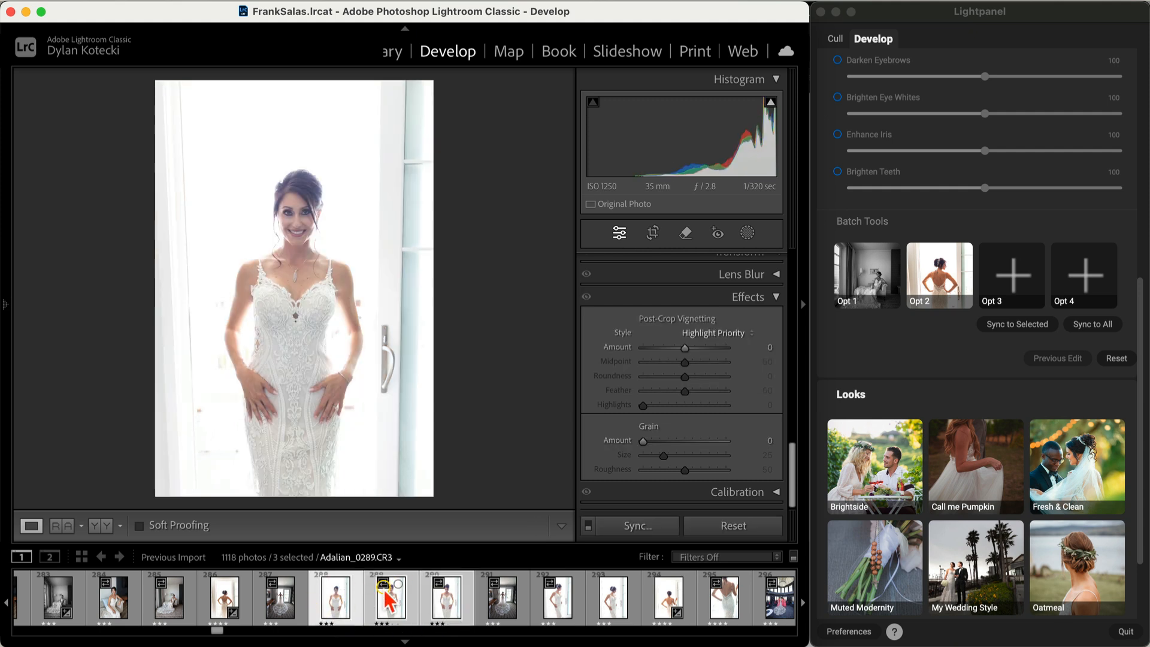
{"action": "left_click", "coordinate": [407, 585]}
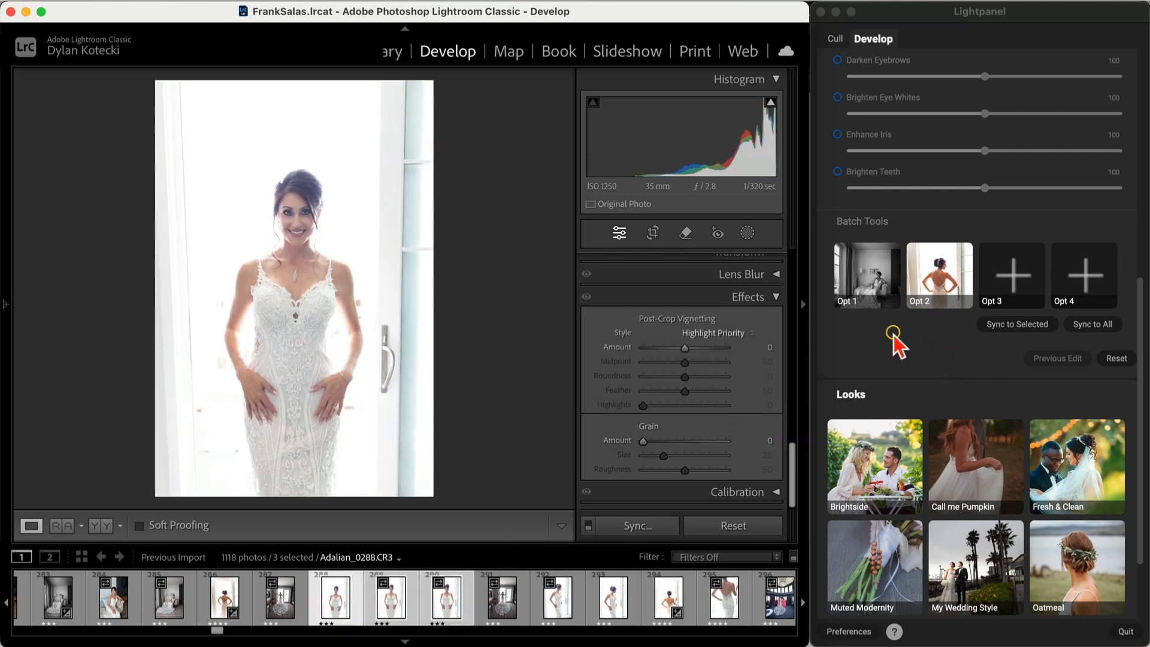
{"action": "left_click", "coordinate": [857, 255]}
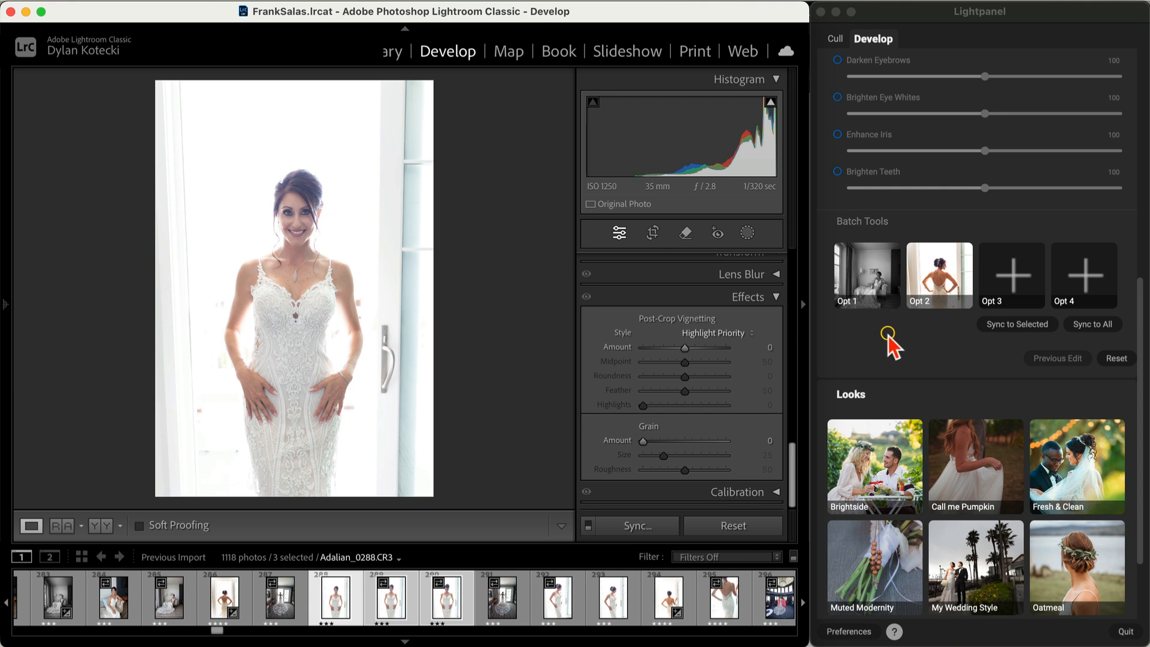
{"action": "left_click", "coordinate": [875, 290]}
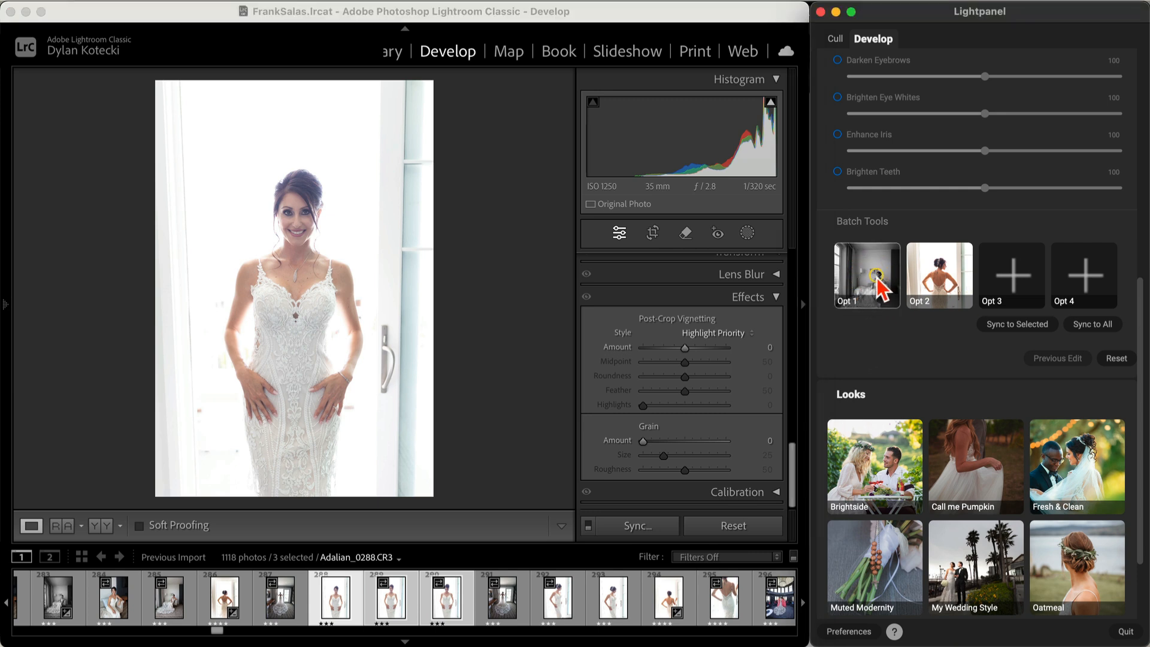
Step: Apply the Opt 1 black-and-white look to all three photos and confirm
{"action": "left_click", "coordinate": [869, 275]}
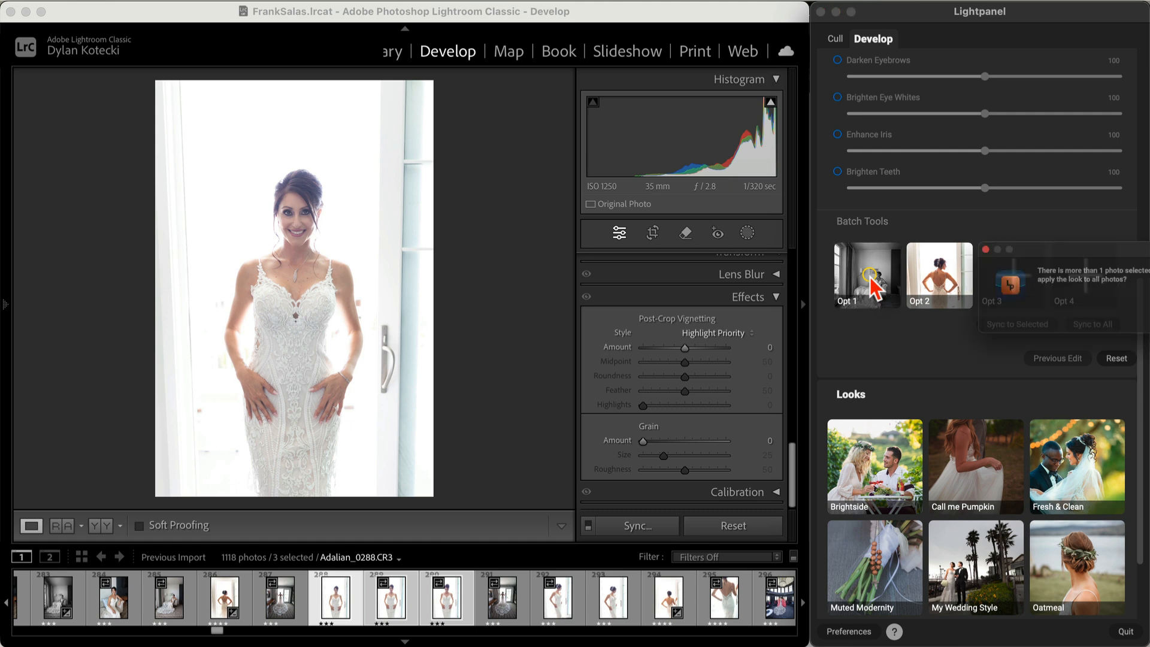
{"action": "left_click_drag", "start_coordinate": [1052, 236], "coordinate": [782, 232]}
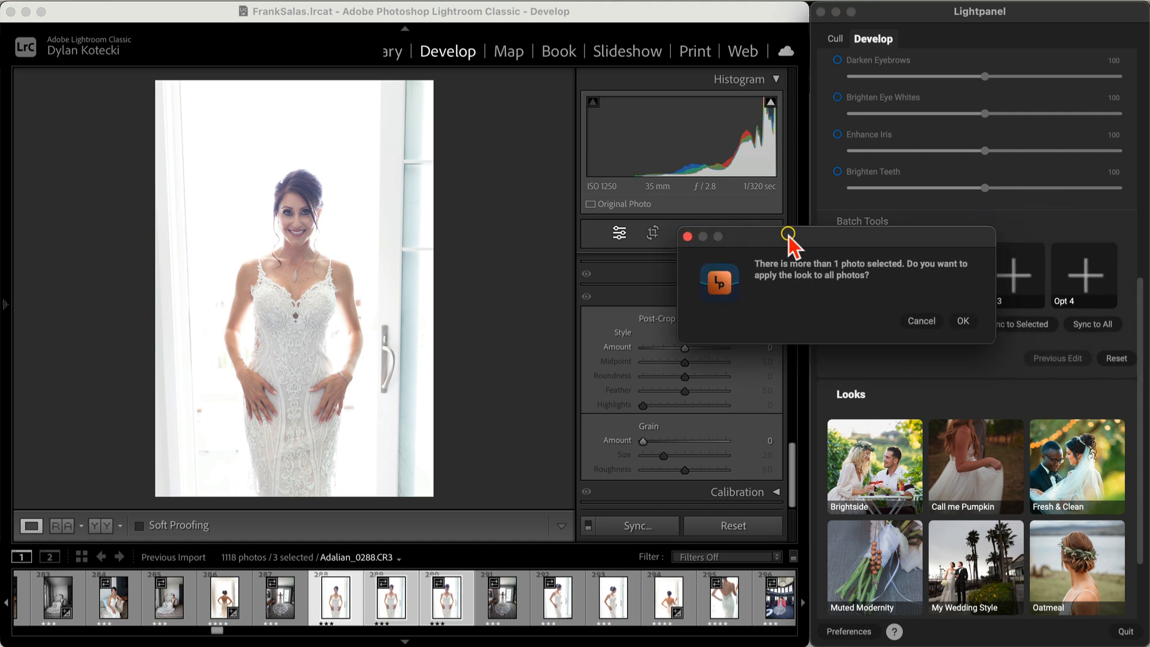
{"action": "left_click", "coordinate": [962, 321]}
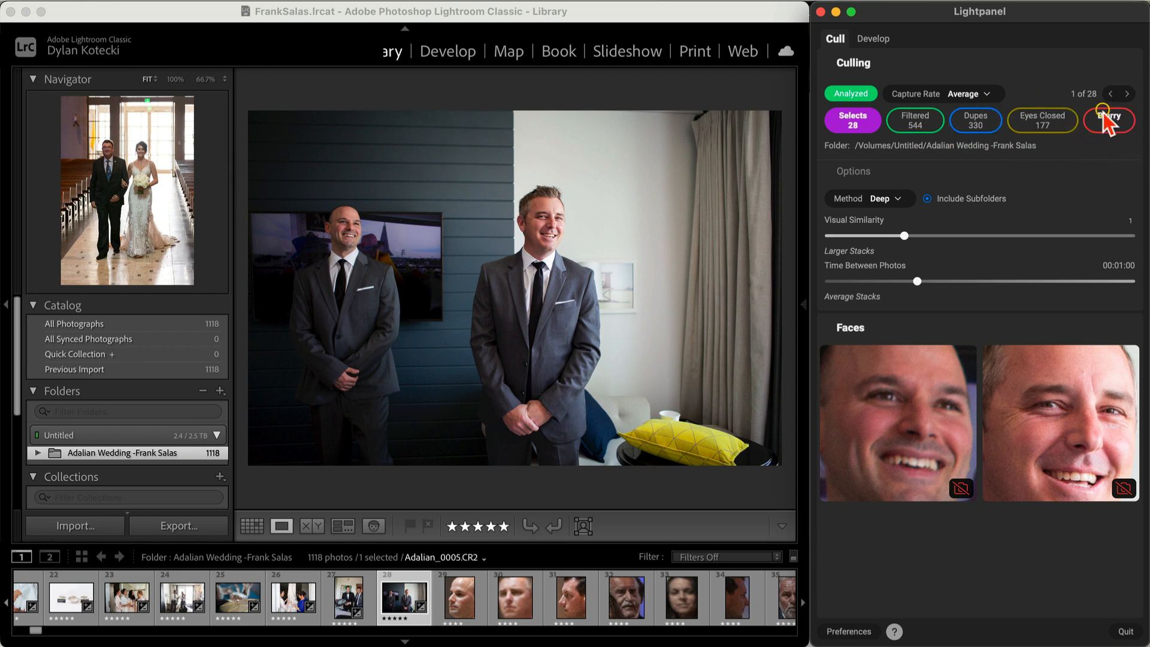
Step: Cull through the 544 filtered photos, stepping ahead to the hanging-dress photo
{"action": "left_click", "coordinate": [919, 124]}
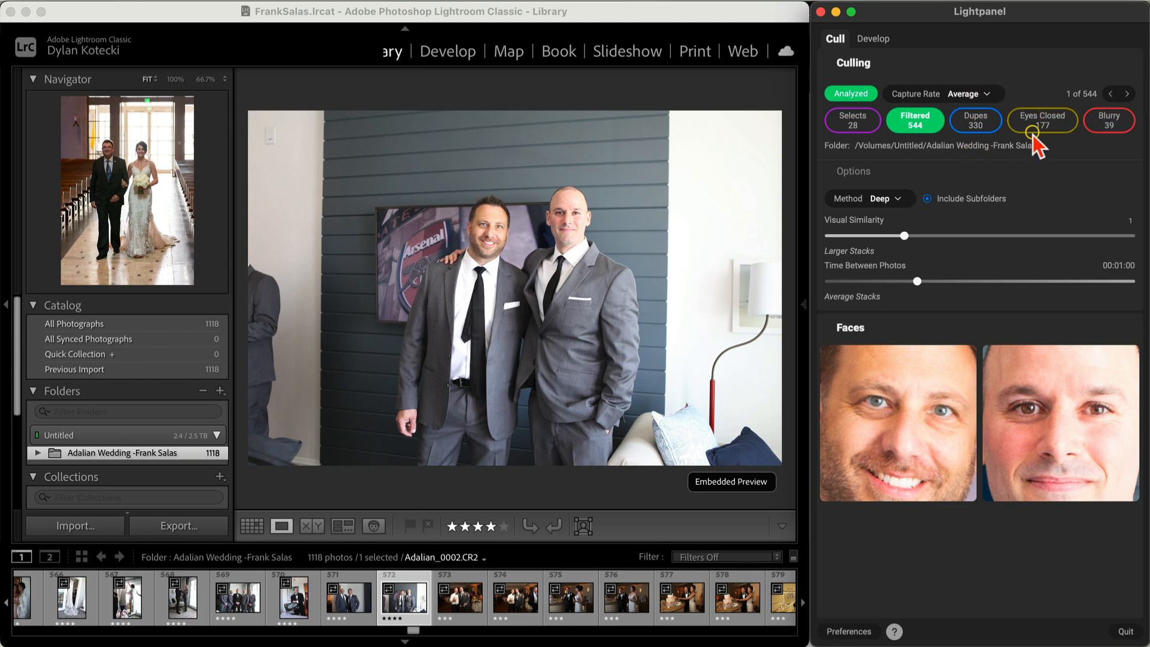
{"action": "left_click", "coordinate": [1126, 95]}
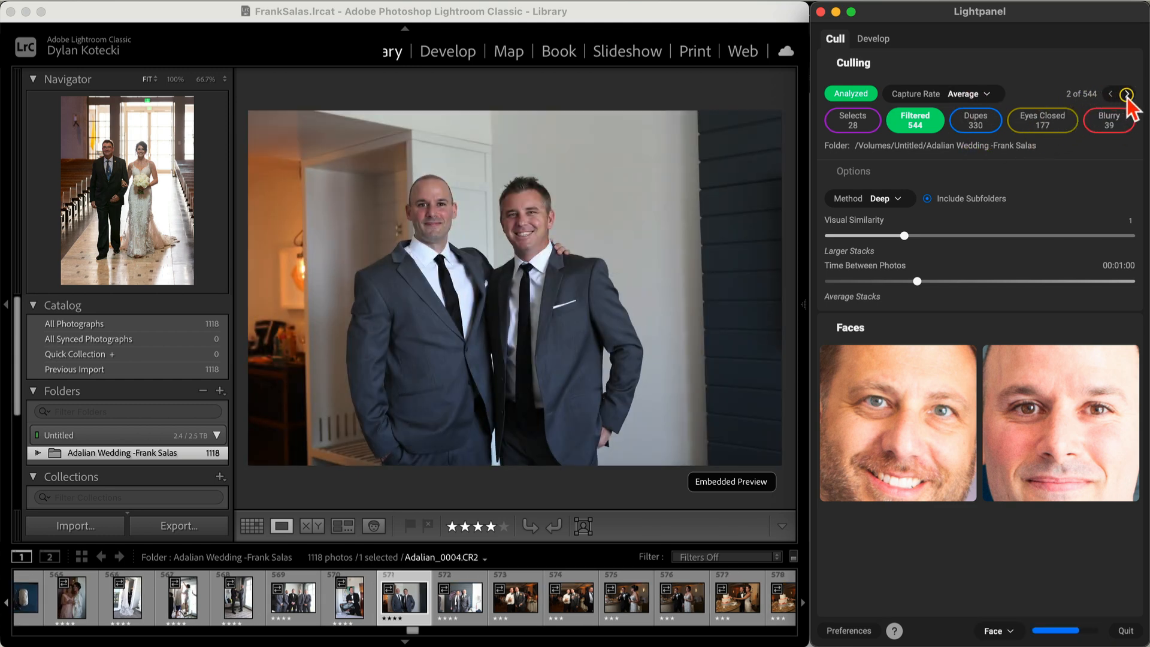
{"action": "left_click", "coordinate": [1126, 94]}
{"action": "left_click", "coordinate": [1126, 95]}
{"action": "left_click", "coordinate": [1126, 94]}
{"action": "left_click", "coordinate": [1126, 95]}
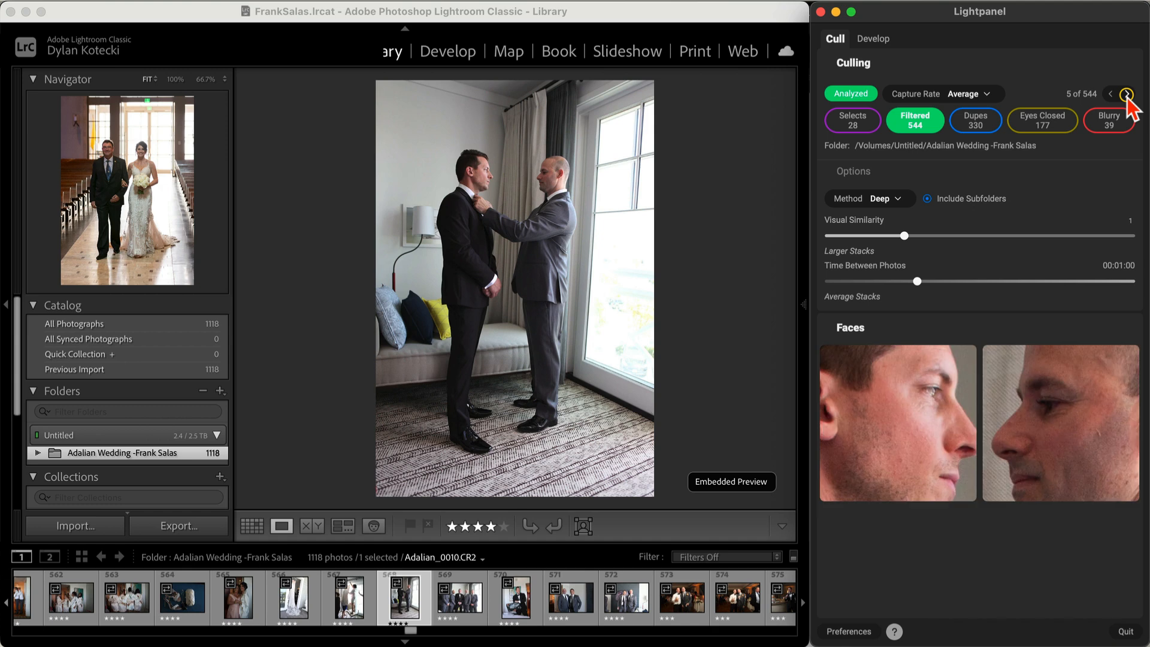
{"action": "left_click", "coordinate": [1126, 95]}
Step: Step past the shoes, bridesmaids, bow tie and letter to the groom holding the Lego box
{"action": "left_click", "coordinate": [1126, 94]}
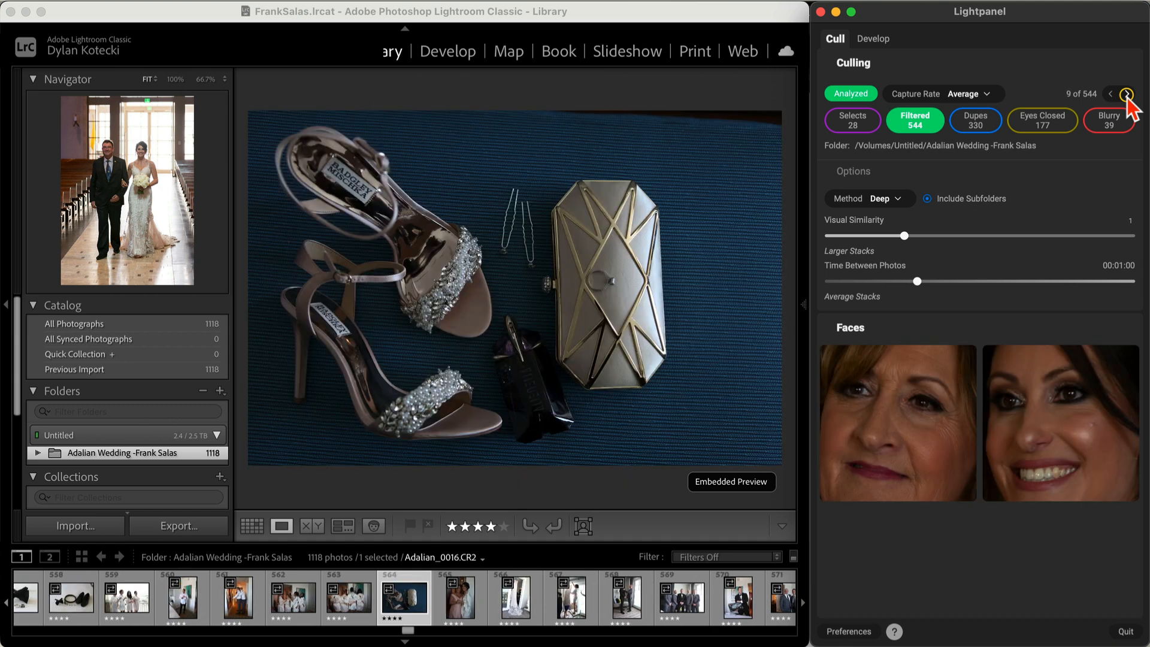
{"action": "left_click", "coordinate": [1126, 94]}
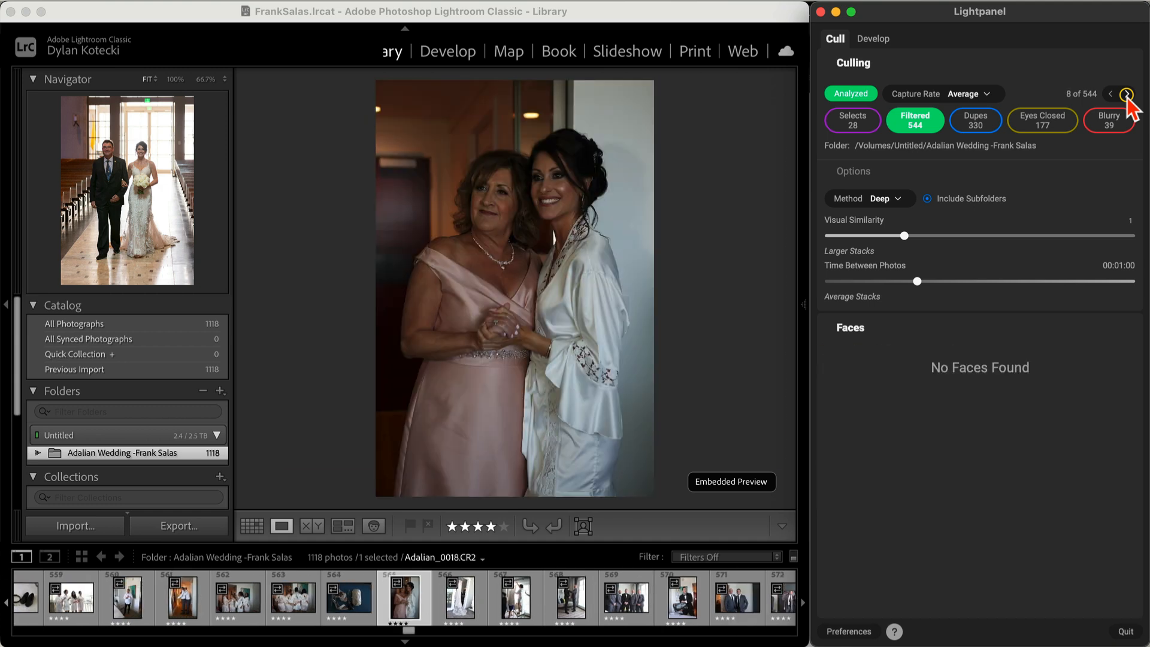
{"action": "left_click", "coordinate": [1126, 94]}
{"action": "left_click", "coordinate": [1125, 94]}
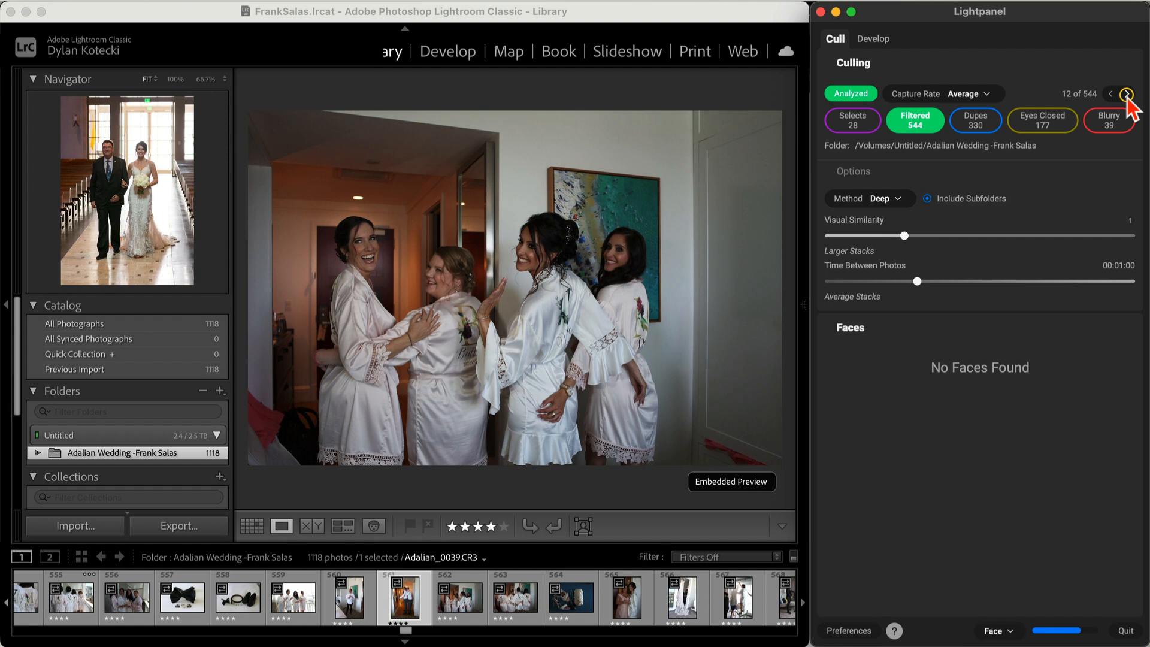
{"action": "left_click", "coordinate": [1125, 94]}
{"action": "left_click", "coordinate": [1126, 94]}
{"action": "left_click", "coordinate": [1126, 94]}
{"action": "left_click", "coordinate": [1125, 94]}
{"action": "left_click", "coordinate": [1126, 94]}
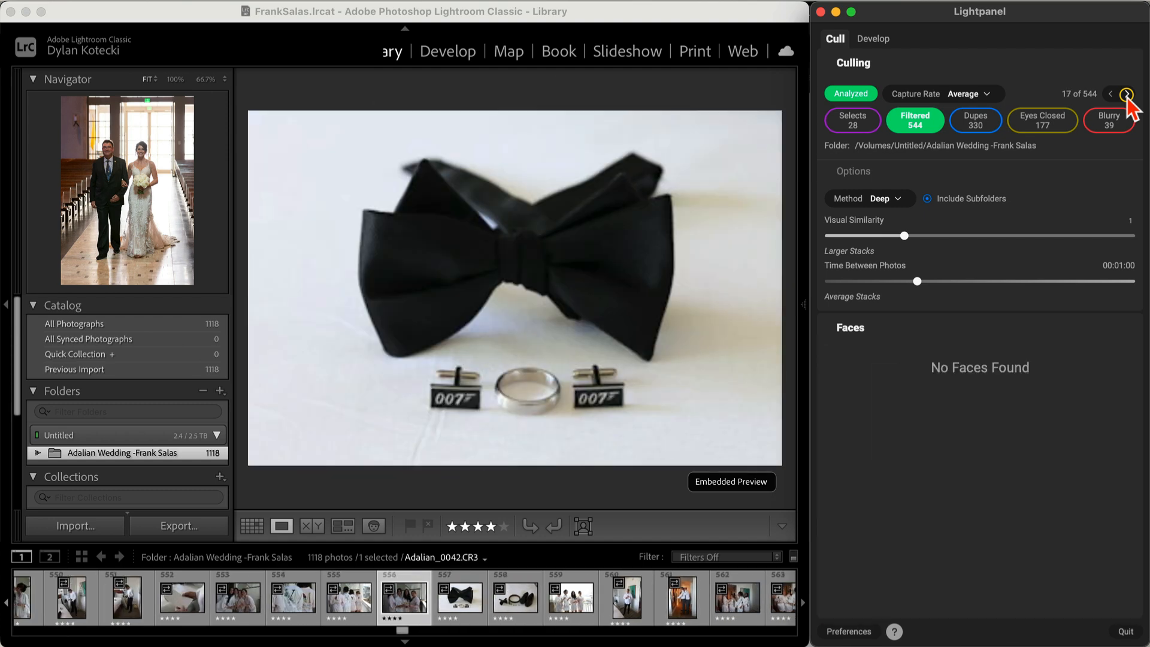
{"action": "left_click", "coordinate": [1125, 94]}
{"action": "left_click", "coordinate": [1125, 94]}
{"action": "left_click", "coordinate": [1126, 94]}
{"action": "left_click", "coordinate": [1125, 94]}
{"action": "left_click", "coordinate": [1126, 94]}
{"action": "left_click", "coordinate": [1126, 94]}
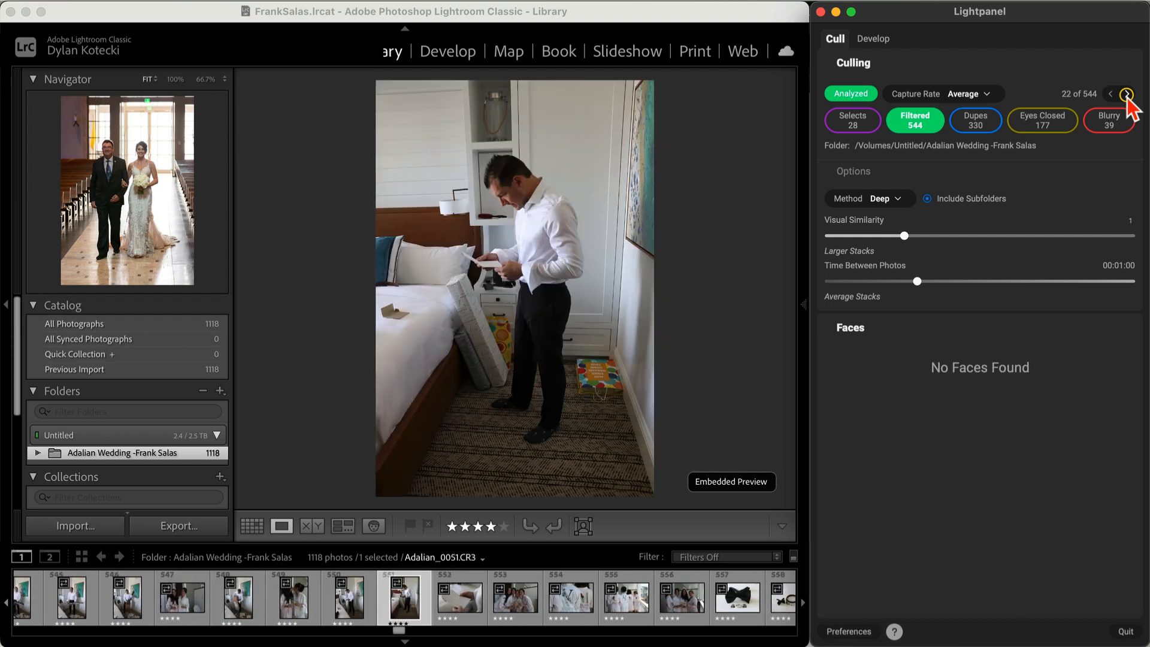
{"action": "left_click", "coordinate": [1125, 94]}
{"action": "left_click", "coordinate": [1126, 94]}
{"action": "left_click", "coordinate": [1126, 94]}
{"action": "left_click", "coordinate": [1125, 94]}
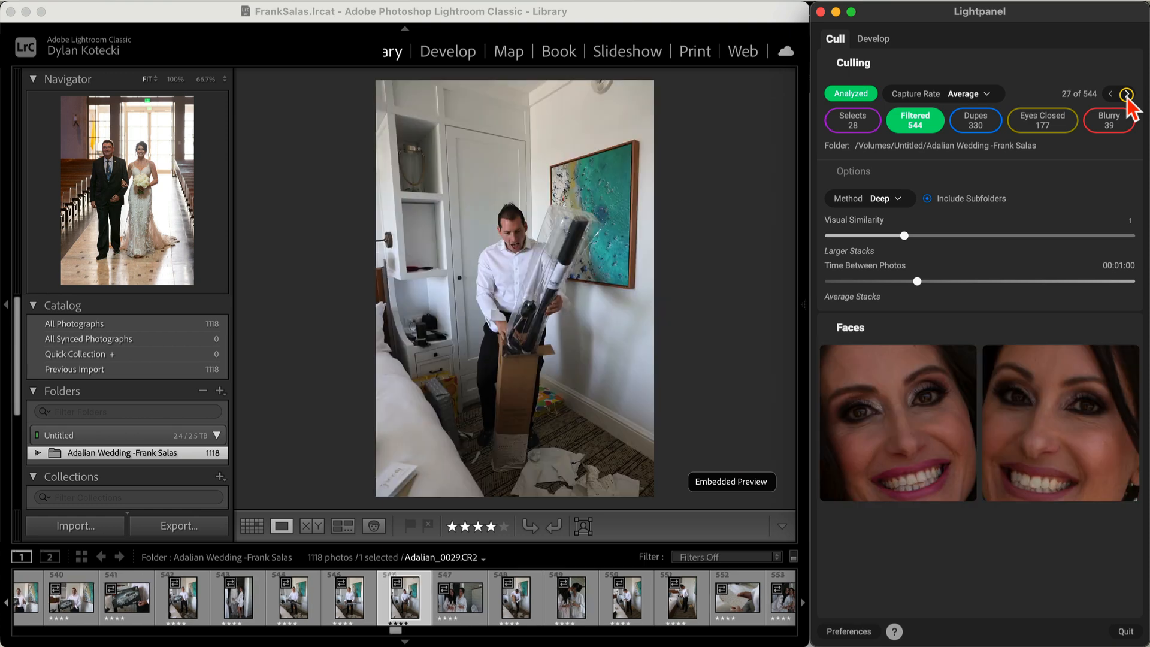
{"action": "left_click", "coordinate": [1125, 94]}
{"action": "left_click", "coordinate": [1126, 94]}
{"action": "left_click", "coordinate": [1126, 94]}
{"action": "left_click", "coordinate": [1125, 95]}
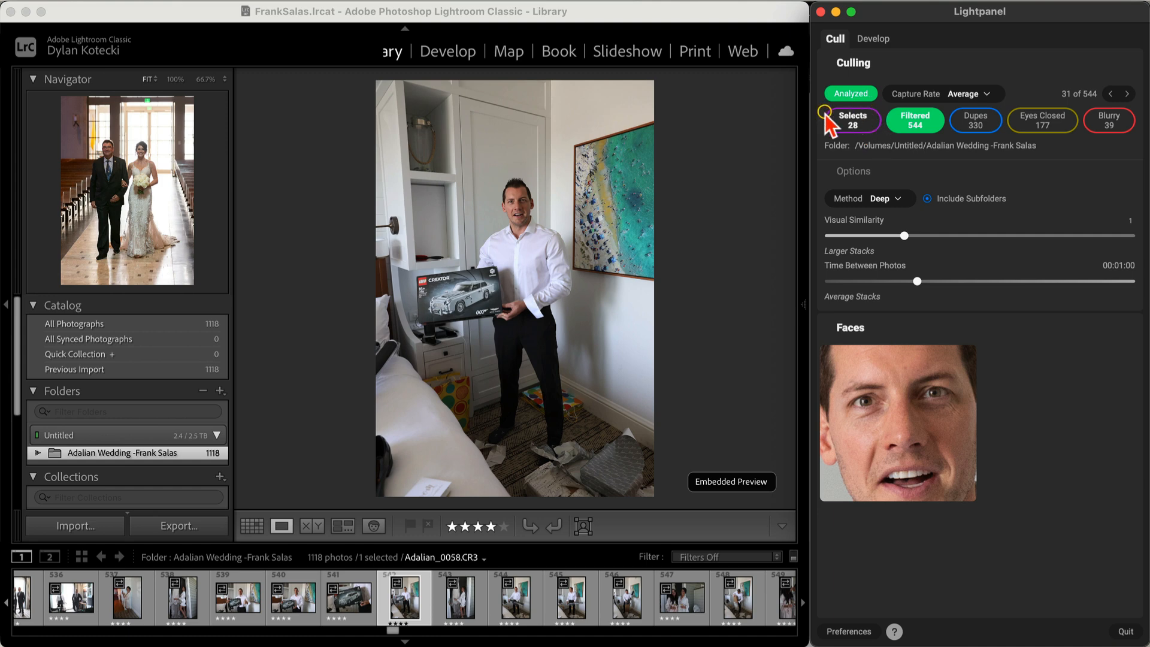
Step: Rate Adalian_0061, the thumbs-up groom, five stars and review the 29 selects
{"action": "key", "text": "Right"}
{"action": "key", "text": "Right"}
{"action": "key", "text": "Right"}
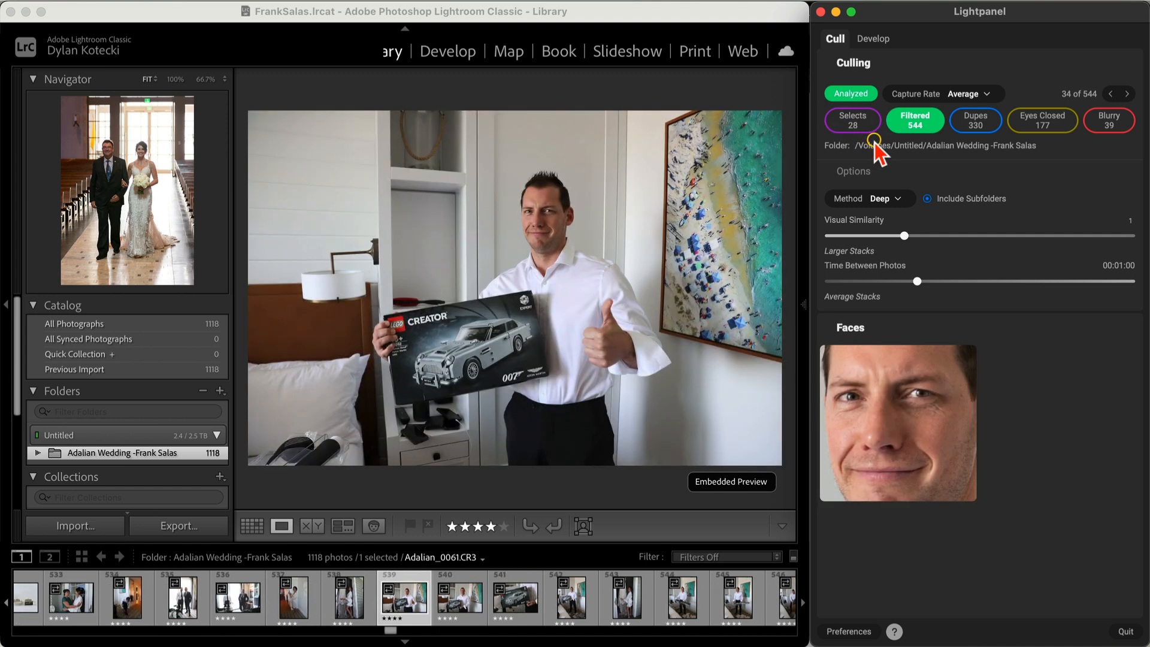
{"action": "key", "text": "5"}
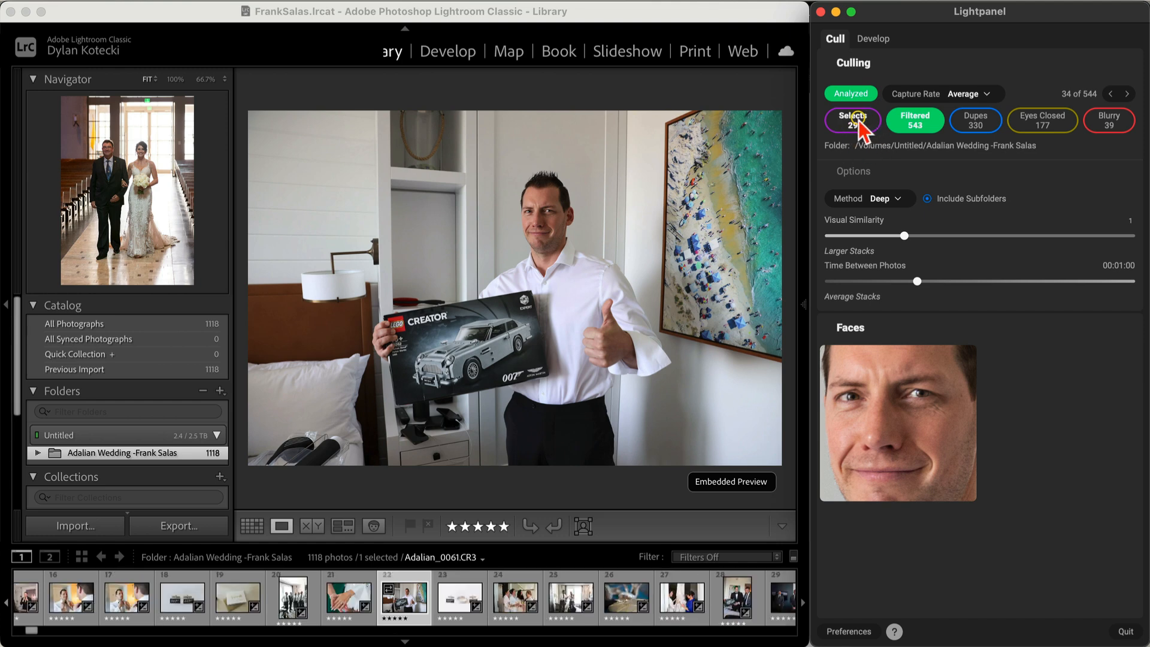
{"action": "left_click", "coordinate": [860, 126]}
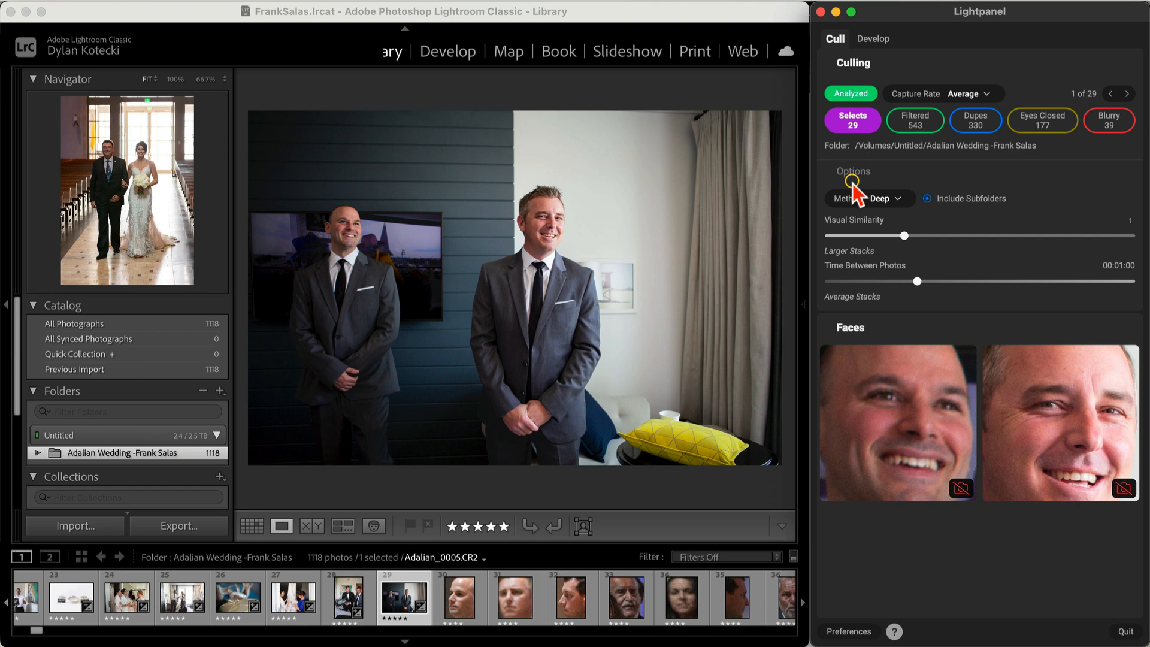
Step: Show all photos in Grid view sorted by Rating, scrolled back to the top
{"action": "left_click", "coordinate": [251, 526]}
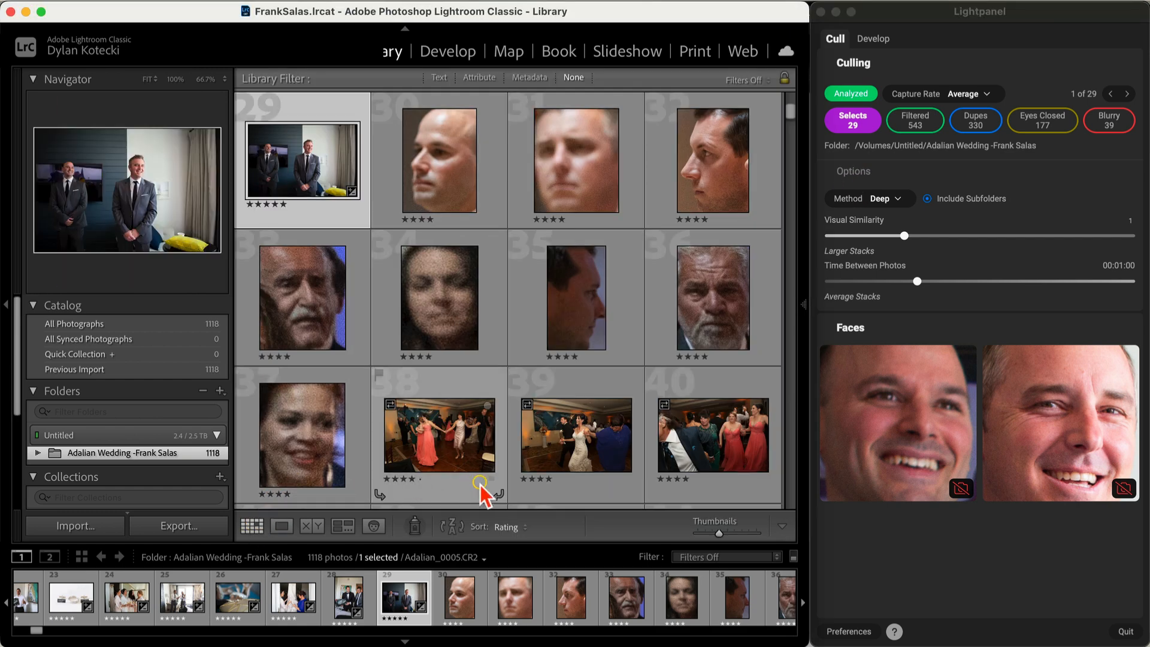
{"action": "left_click", "coordinate": [512, 527]}
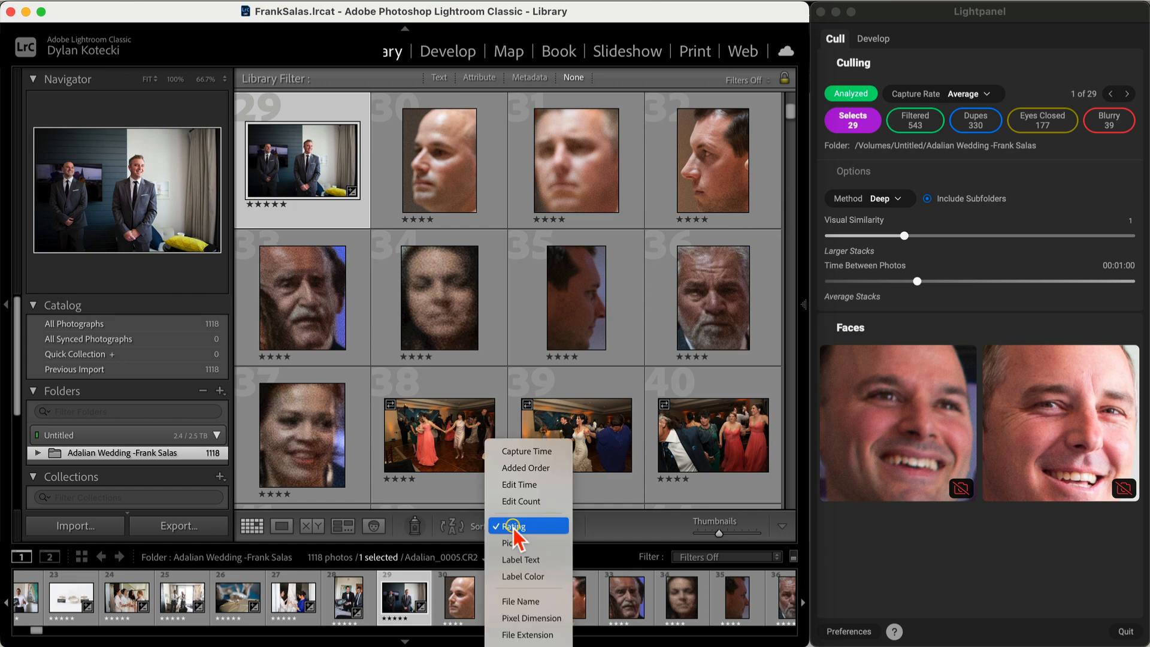
{"action": "left_click", "coordinate": [514, 527]}
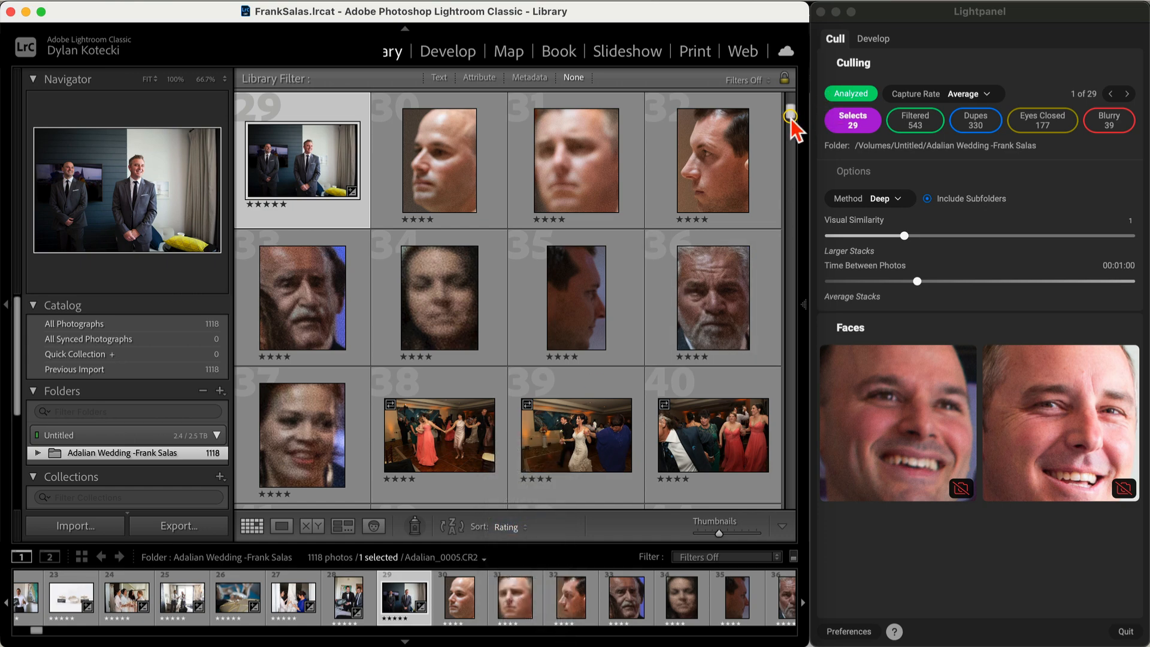
{"action": "left_click_drag", "start_coordinate": [790, 117], "coordinate": [789, 98]}
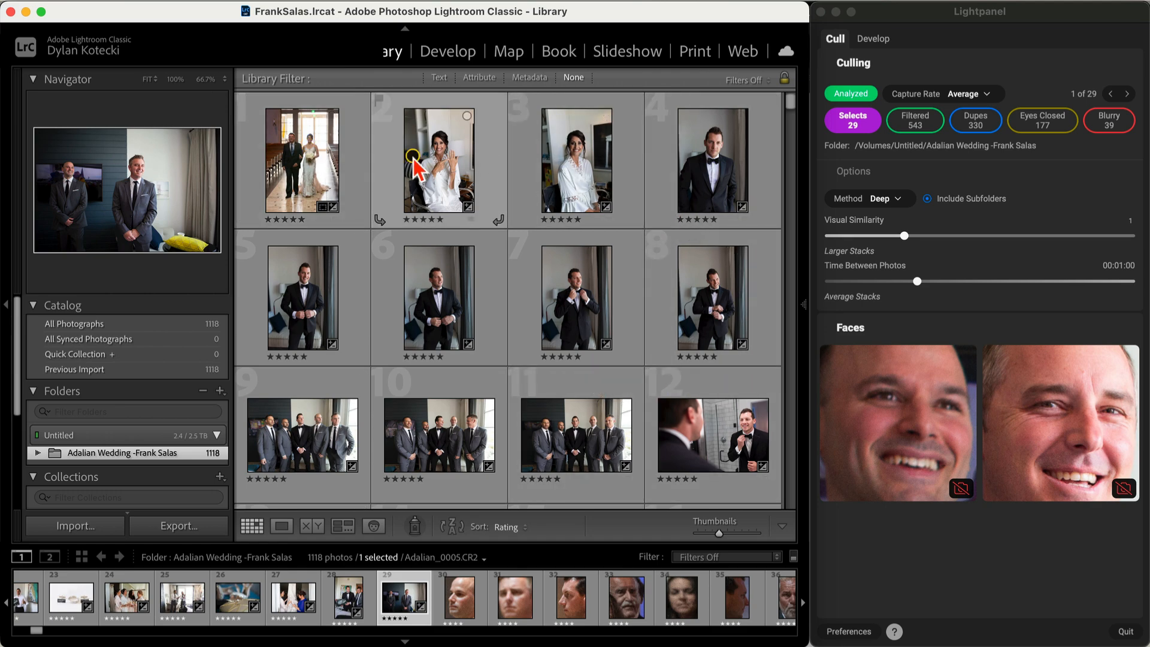
{"action": "scroll", "coordinate": [356, 306], "scroll_direction": "down", "scroll_amount": 3}
{"action": "scroll", "coordinate": [356, 305], "scroll_direction": "down", "scroll_amount": 10}
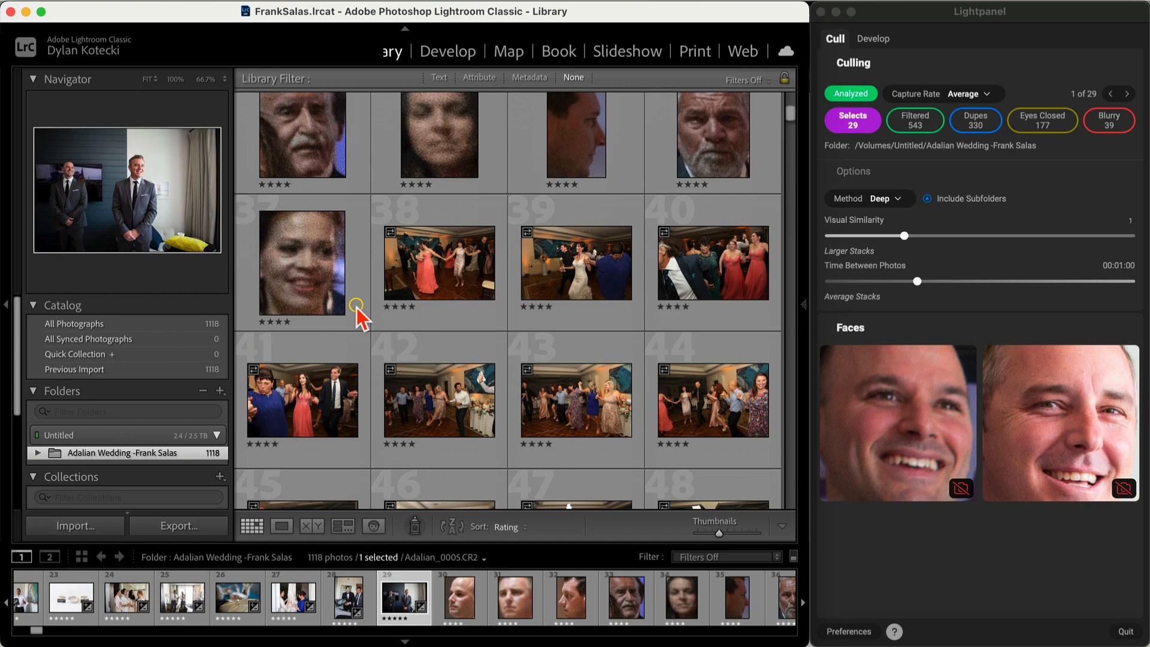
{"action": "scroll", "coordinate": [356, 305], "scroll_direction": "up", "scroll_amount": 6}
{"action": "scroll", "coordinate": [357, 305], "scroll_direction": "up", "scroll_amount": 5}
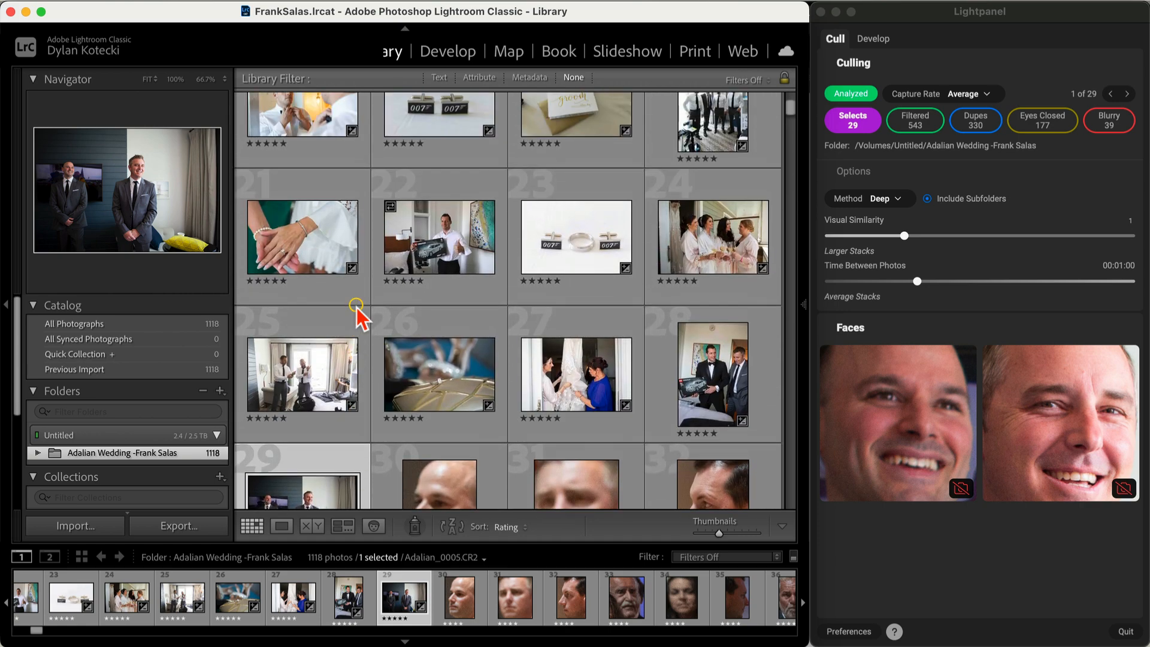
{"action": "scroll", "coordinate": [356, 305], "scroll_direction": "up", "scroll_amount": 4}
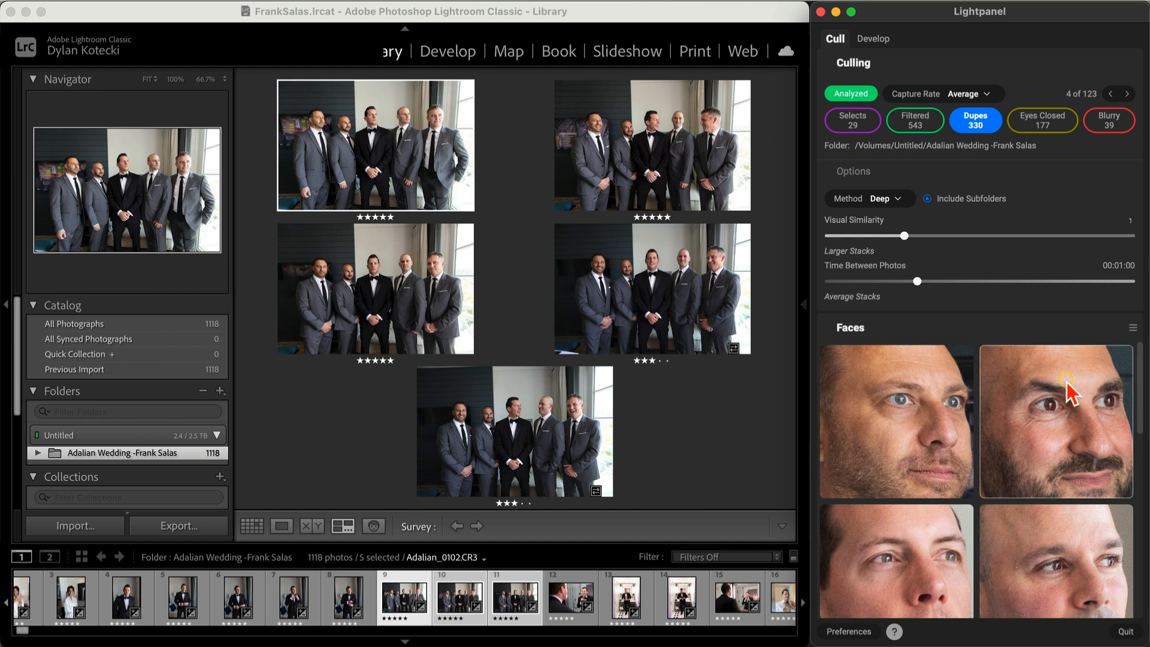
Step: Survey the five groomsmen duplicates and lay out their face close-ups in Three Columns
{"action": "scroll", "coordinate": [1027, 413], "scroll_direction": "down", "scroll_amount": 3}
{"action": "scroll", "coordinate": [1026, 509], "scroll_direction": "up", "scroll_amount": 3}
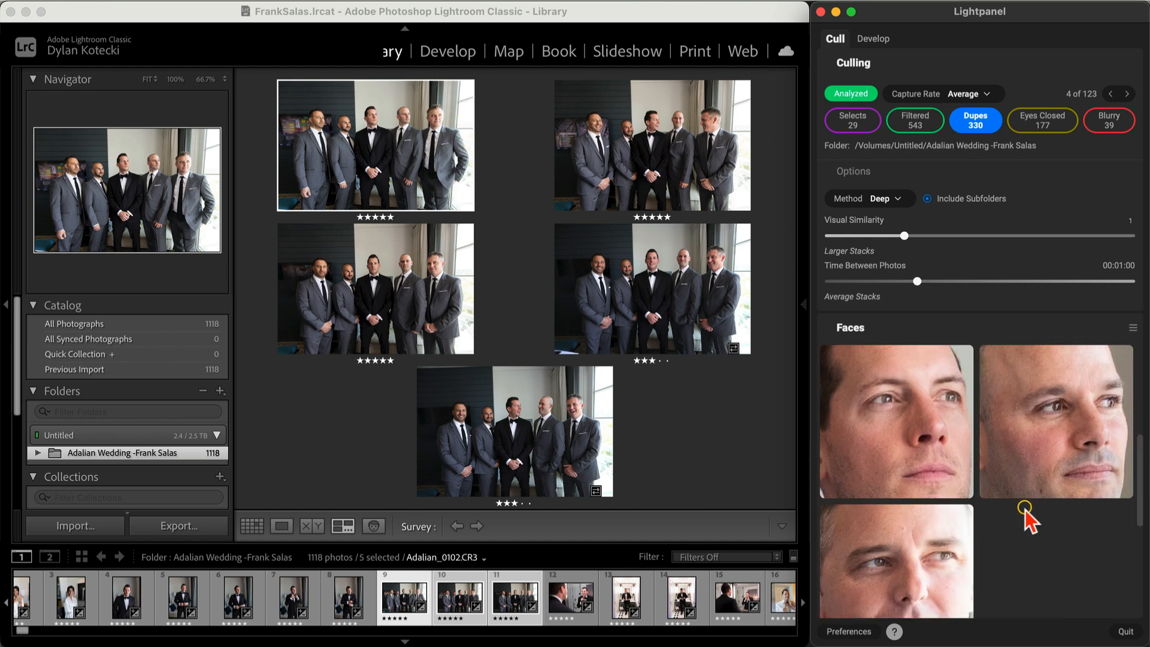
{"action": "scroll", "coordinate": [939, 564], "scroll_direction": "down", "scroll_amount": 3}
{"action": "scroll", "coordinate": [939, 563], "scroll_direction": "up", "scroll_amount": 3}
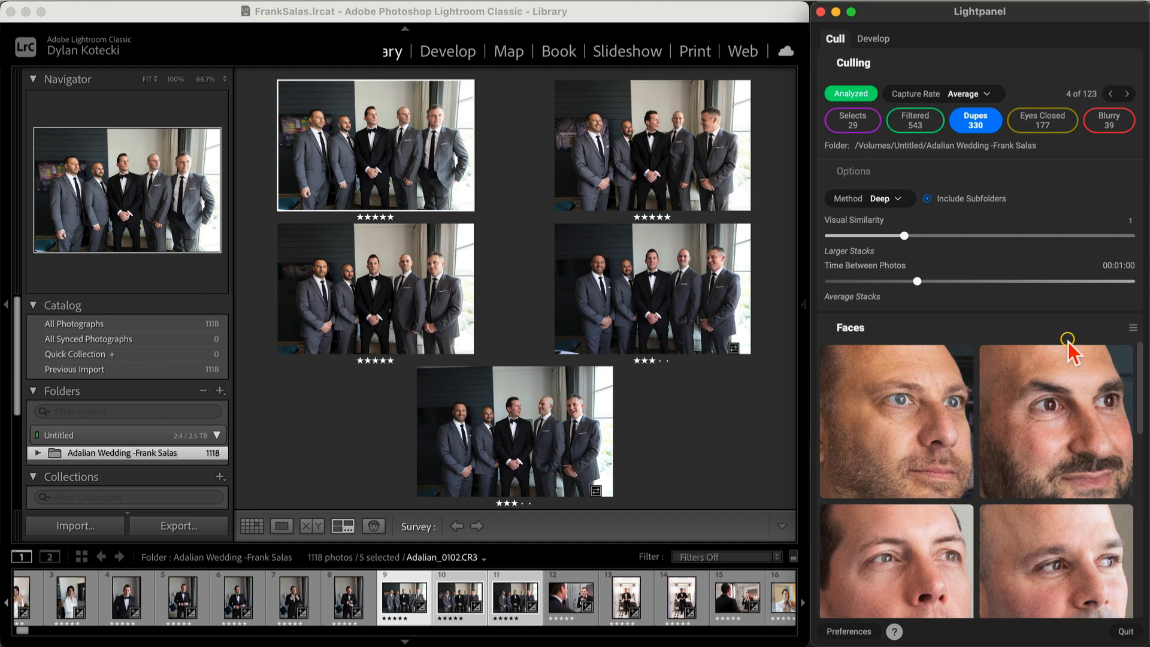
{"action": "left_click", "coordinate": [1132, 327]}
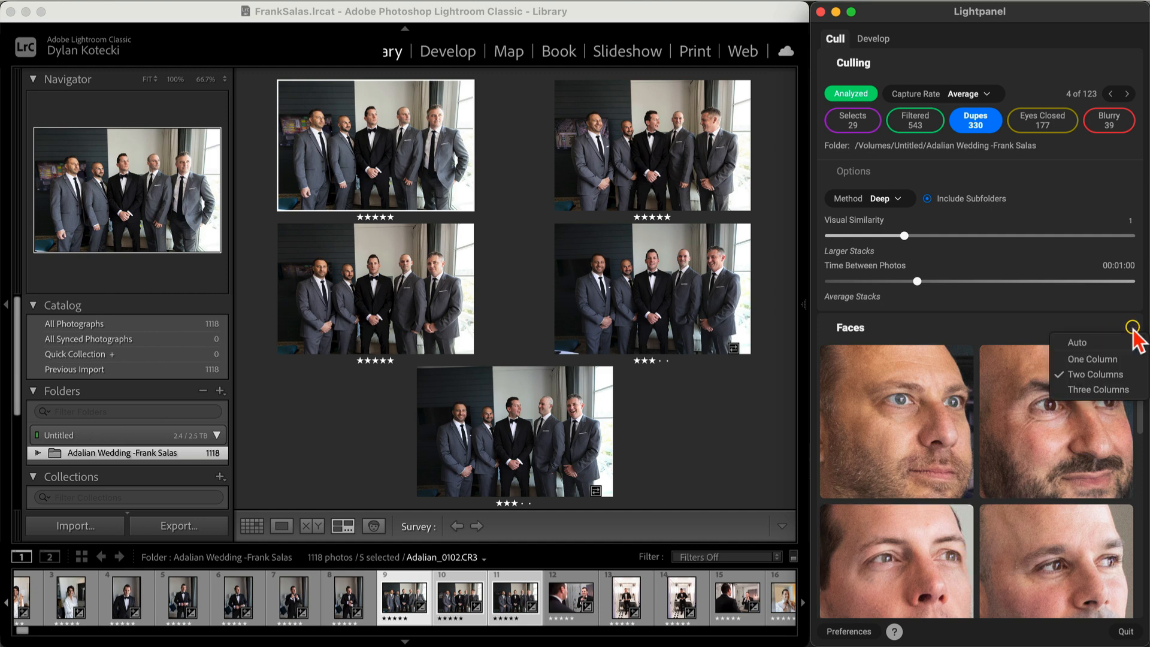
{"action": "left_click", "coordinate": [1085, 387]}
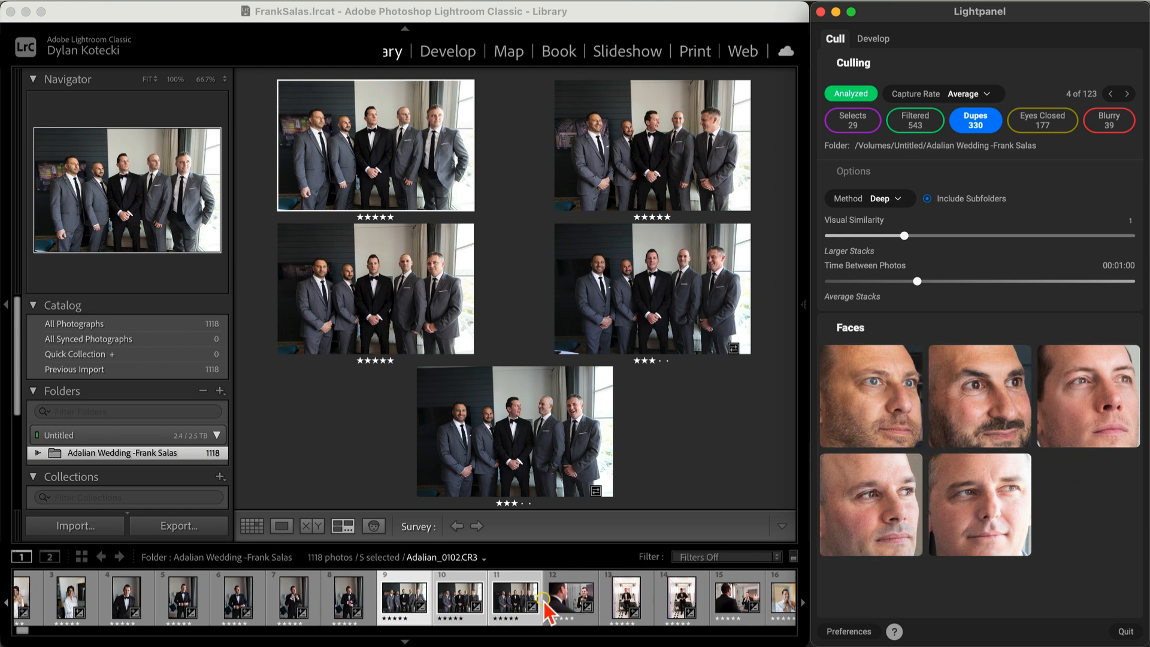
Step: Scroll the filmstrip down to wedding-party photo 321 and view it on its own
{"action": "scroll", "coordinate": [545, 606], "scroll_direction": "down", "scroll_amount": 5}
{"action": "scroll", "coordinate": [544, 602], "scroll_direction": "down", "scroll_amount": 20}
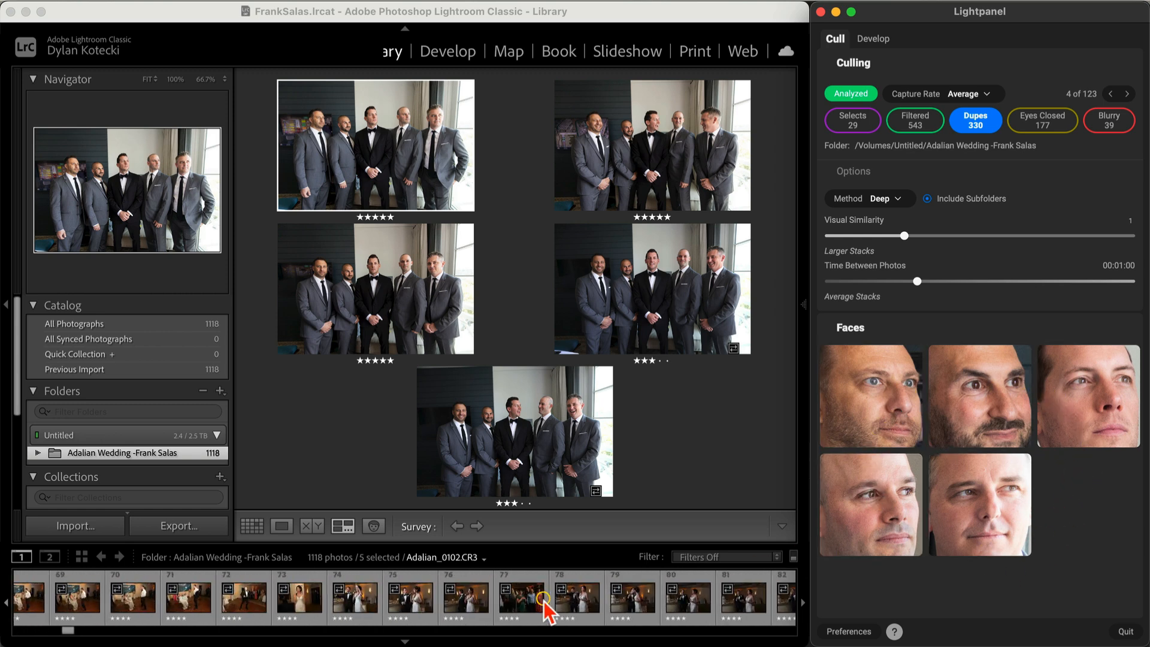
{"action": "scroll", "coordinate": [544, 600], "scroll_direction": "down", "scroll_amount": 16}
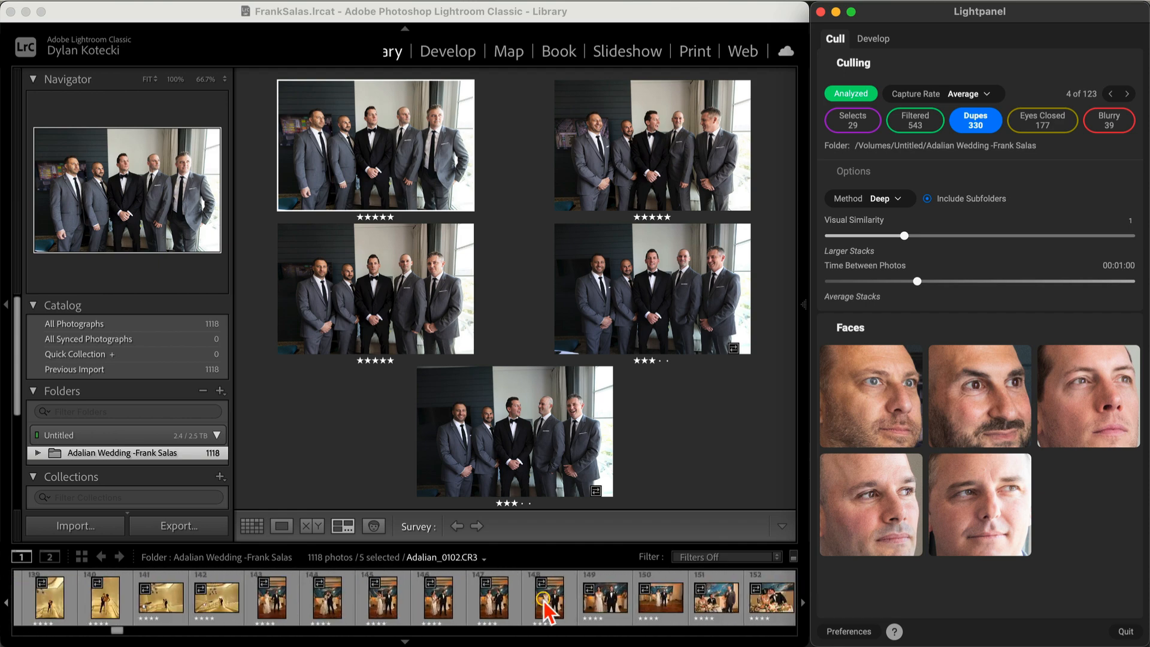
{"action": "scroll", "coordinate": [545, 605], "scroll_direction": "down", "scroll_amount": 20}
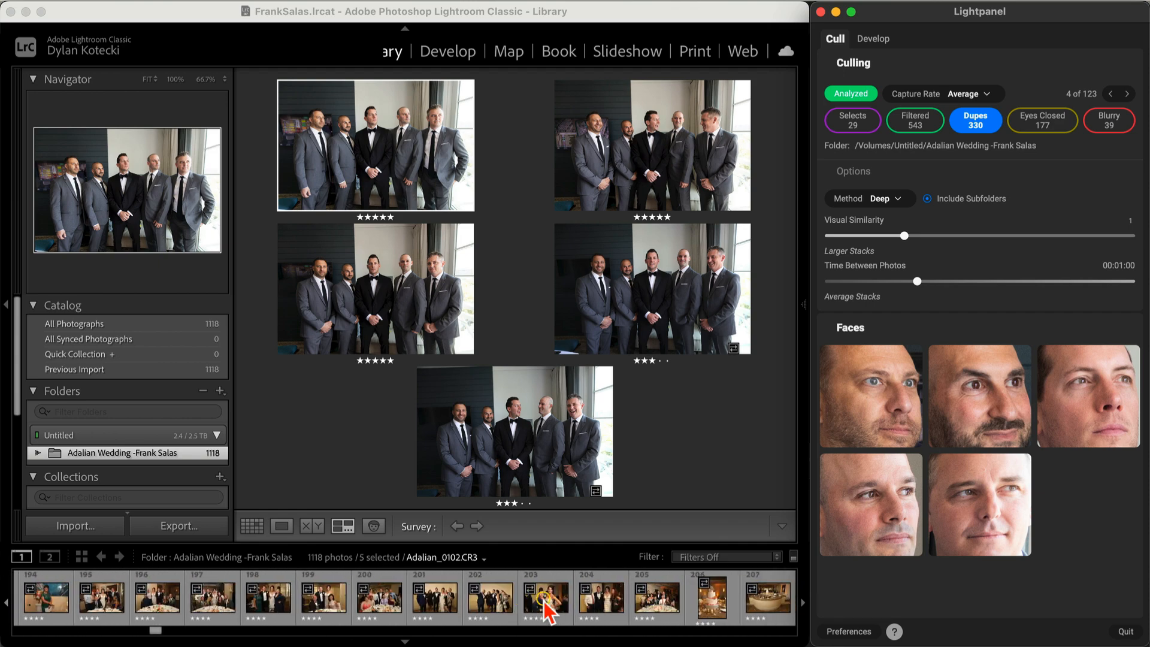
{"action": "scroll", "coordinate": [544, 601], "scroll_direction": "down", "scroll_amount": 6}
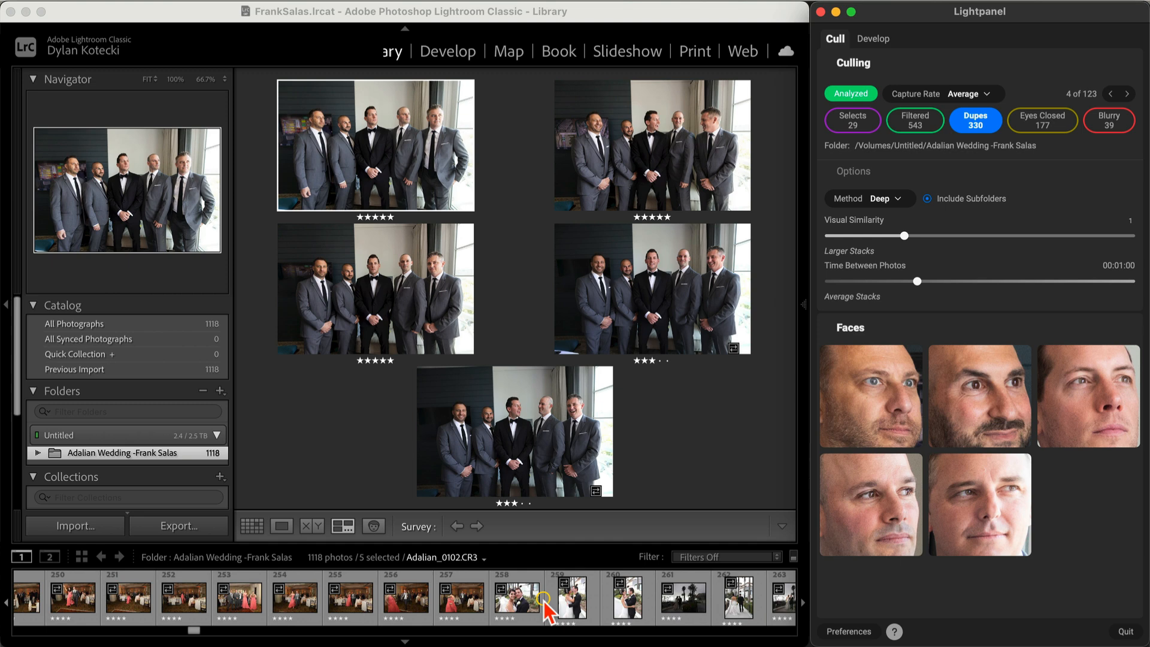
{"action": "scroll", "coordinate": [543, 600], "scroll_direction": "down", "scroll_amount": 7}
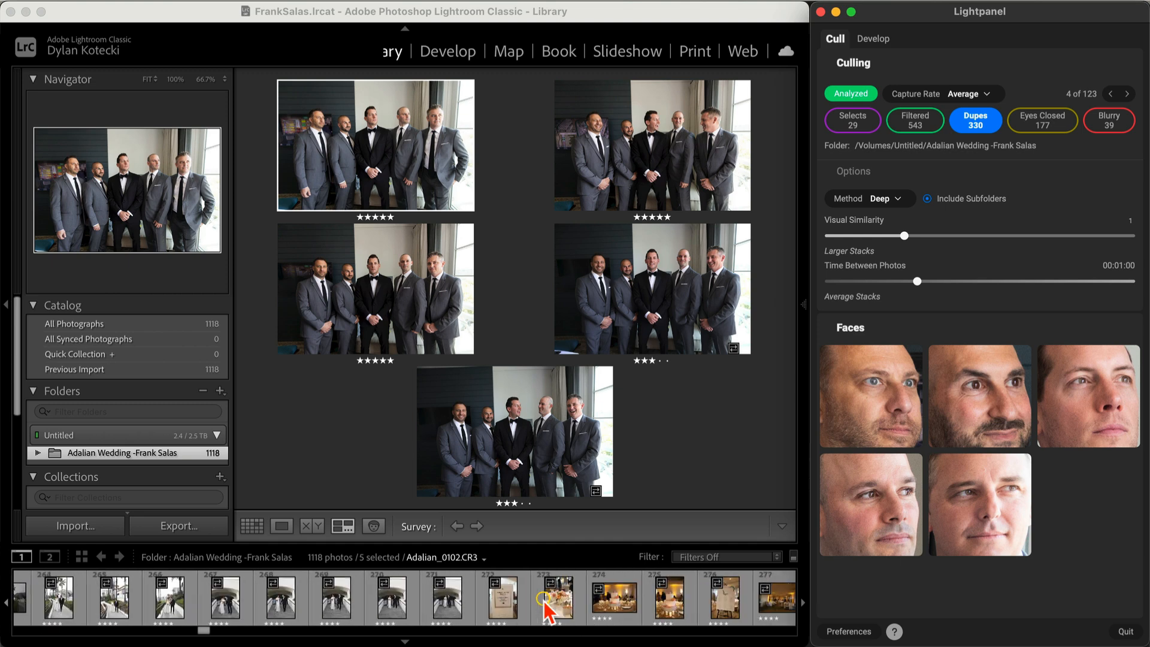
{"action": "scroll", "coordinate": [543, 600], "scroll_direction": "down", "scroll_amount": 9}
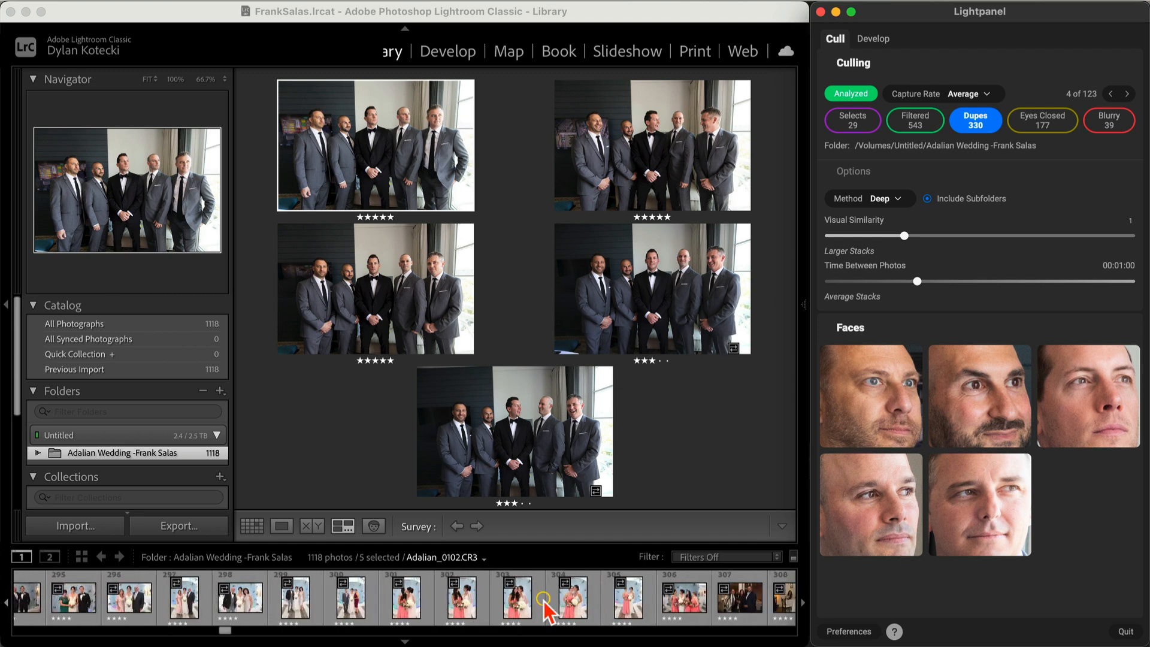
{"action": "scroll", "coordinate": [547, 611], "scroll_direction": "down", "scroll_amount": 1}
{"action": "scroll", "coordinate": [546, 607], "scroll_direction": "down", "scroll_amount": 3}
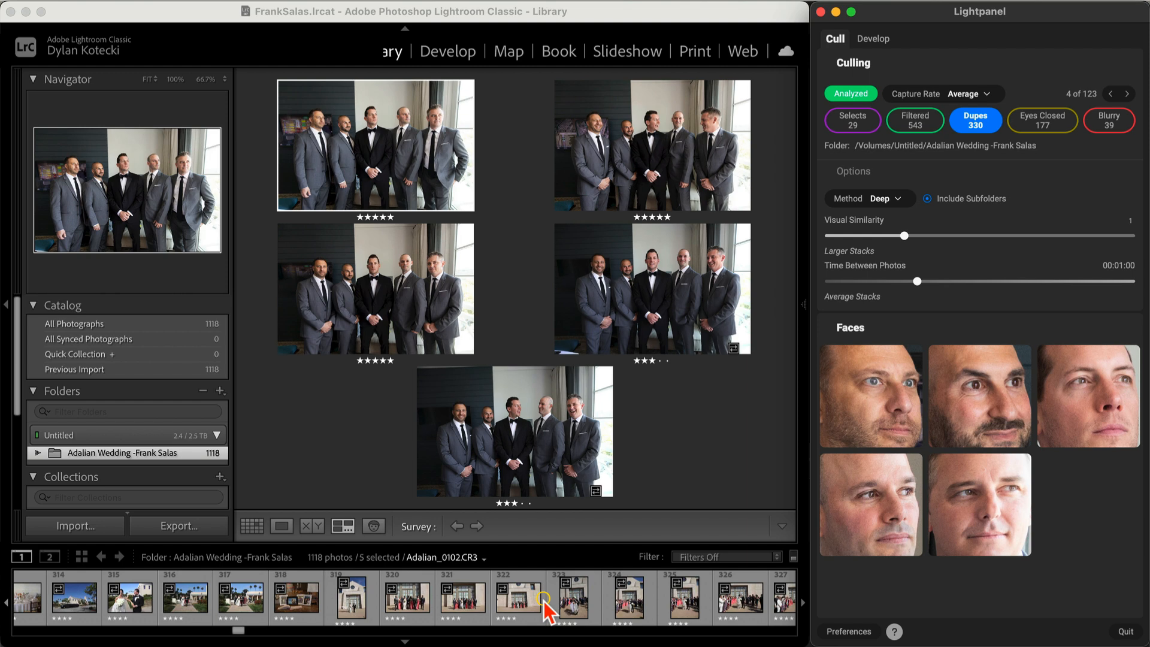
{"action": "left_click", "coordinate": [461, 603]}
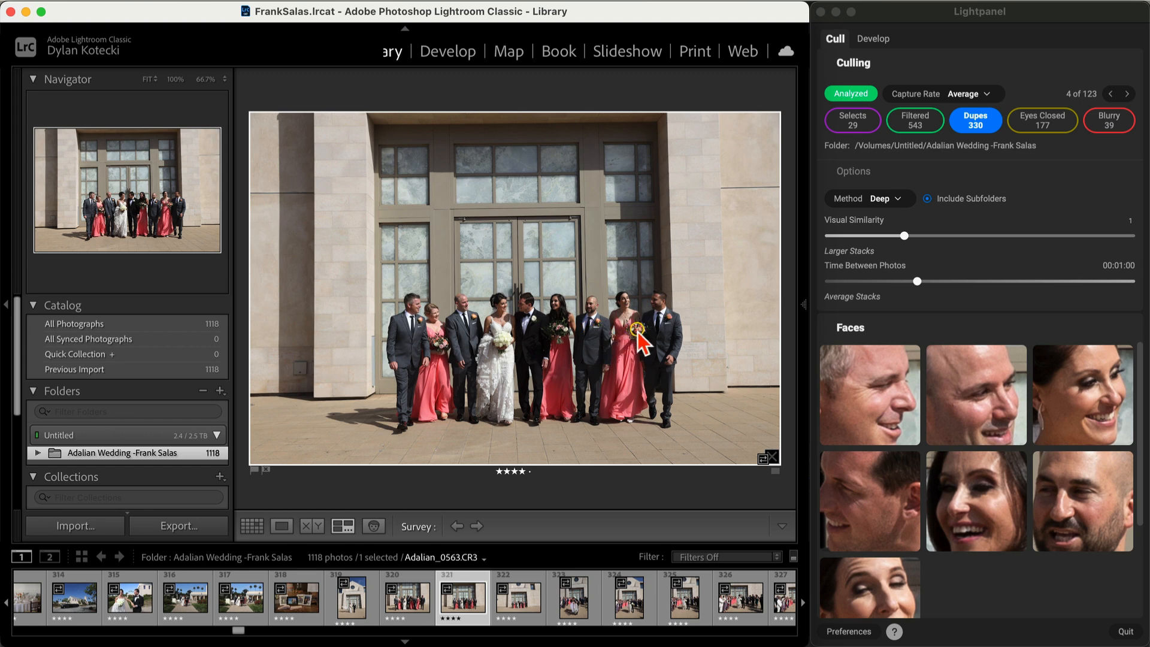
Step: Switch to neighbouring photo 320 (Adalian_0565, four stars) and review its face close-ups
{"action": "scroll", "coordinate": [958, 473], "scroll_direction": "down", "scroll_amount": 2}
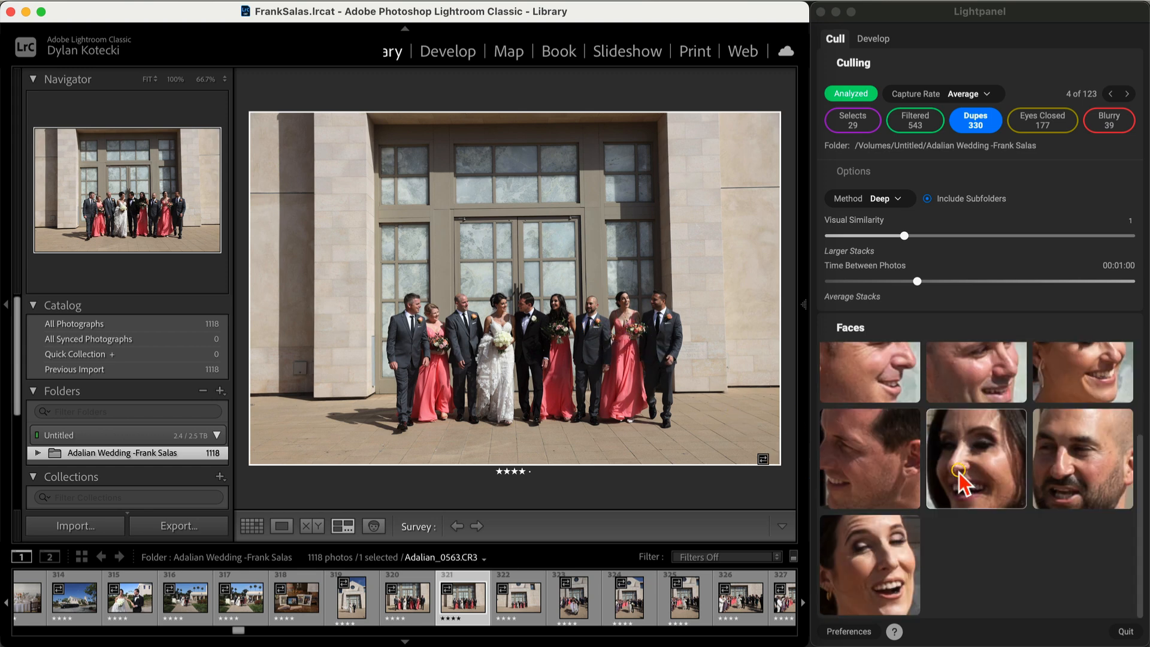
{"action": "scroll", "coordinate": [956, 567], "scroll_direction": "up", "scroll_amount": 2}
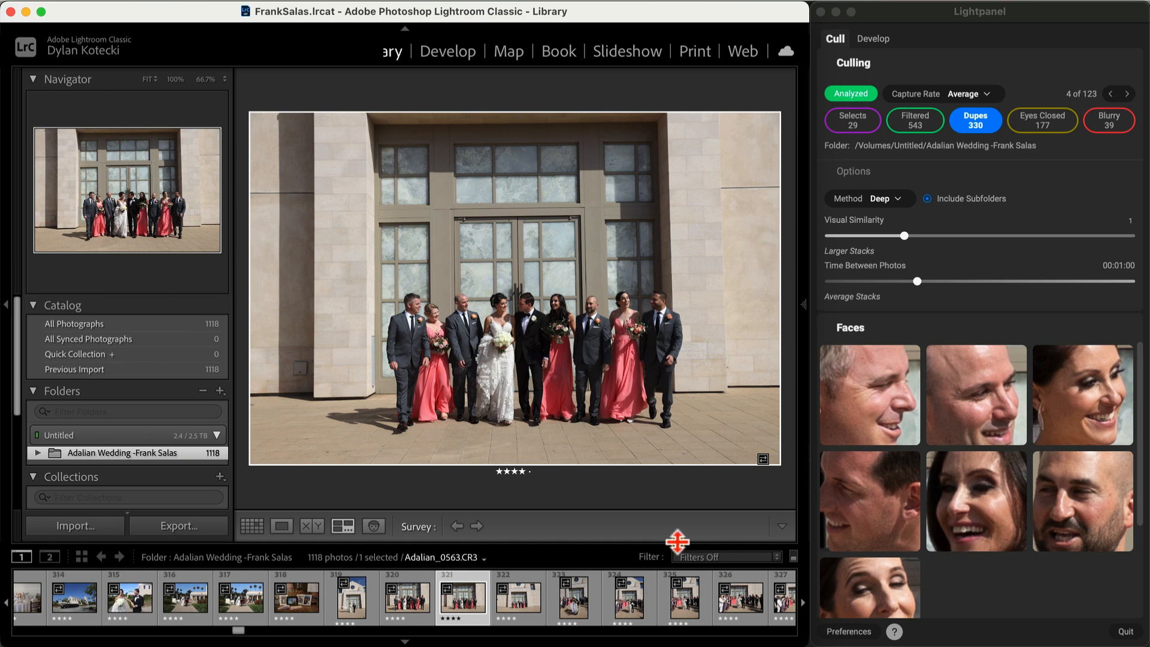
{"action": "left_click", "coordinate": [403, 601]}
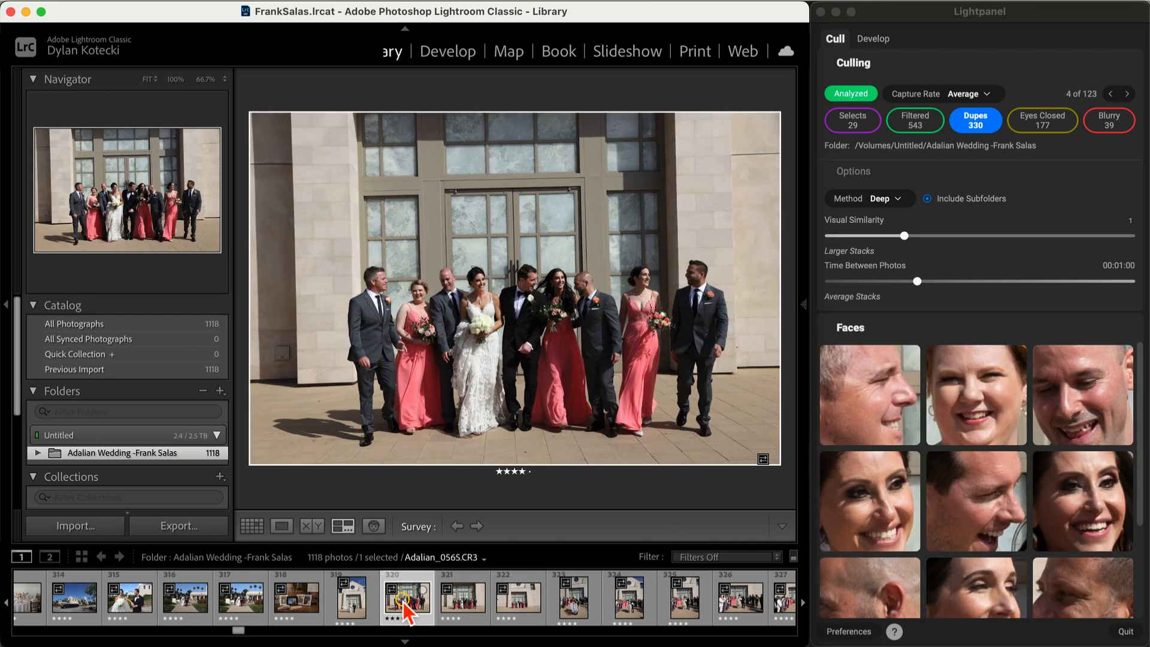
{"action": "scroll", "coordinate": [974, 476], "scroll_direction": "down", "scroll_amount": 2}
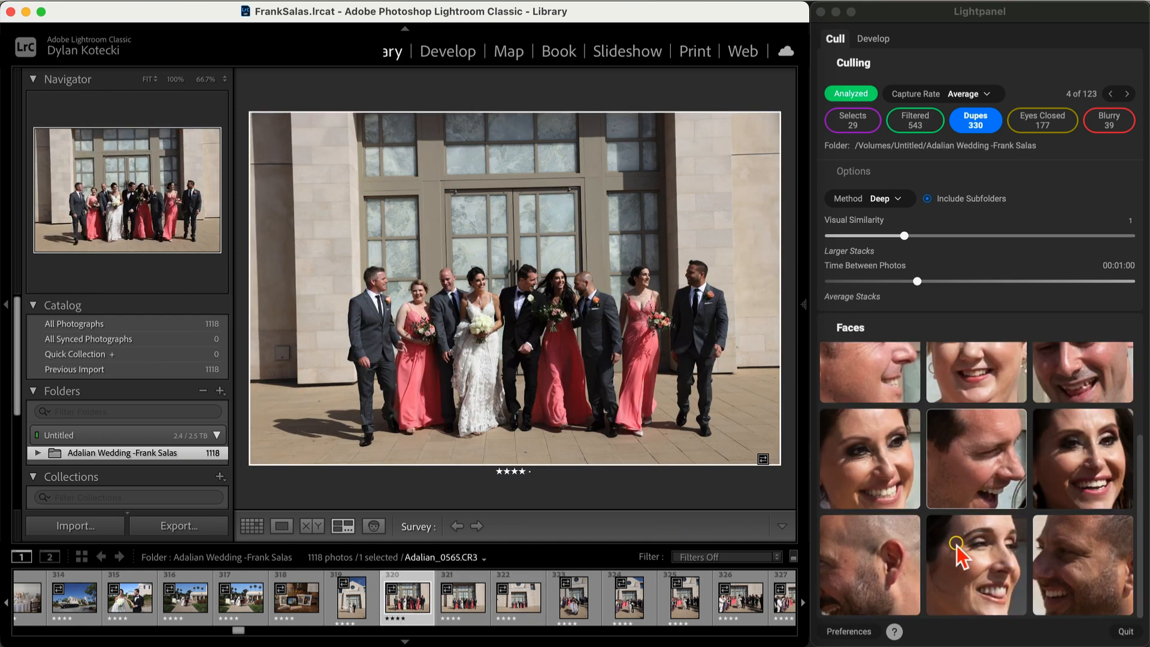